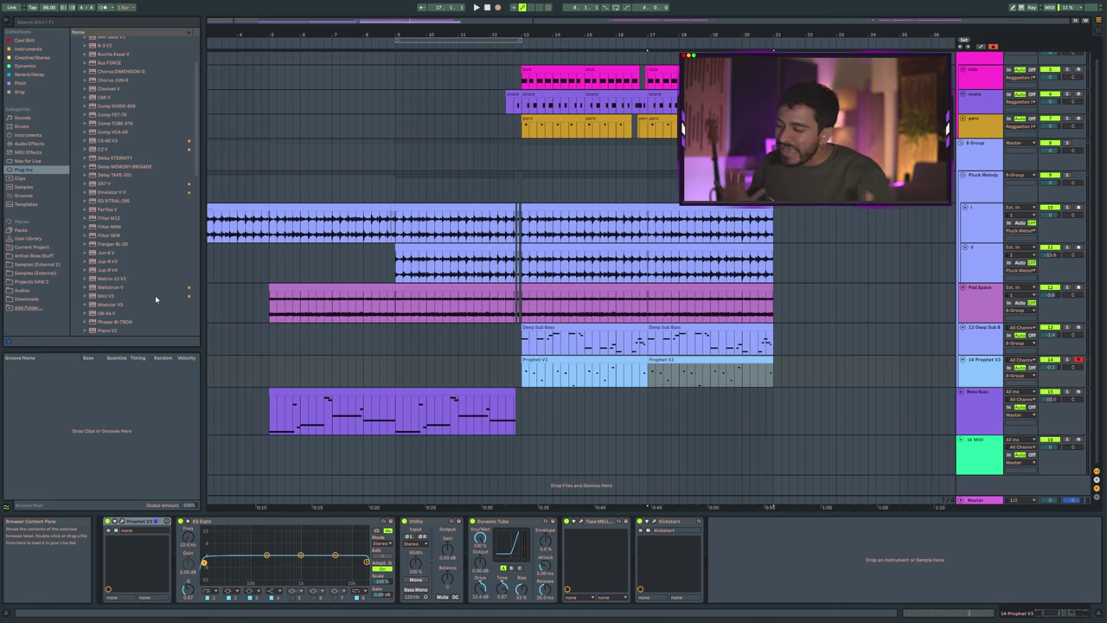
Step: Load Arturia's CZ V on a new MIDI track and look through its Pad presets before closing the synth window
scroll(154, 294, up, 3)
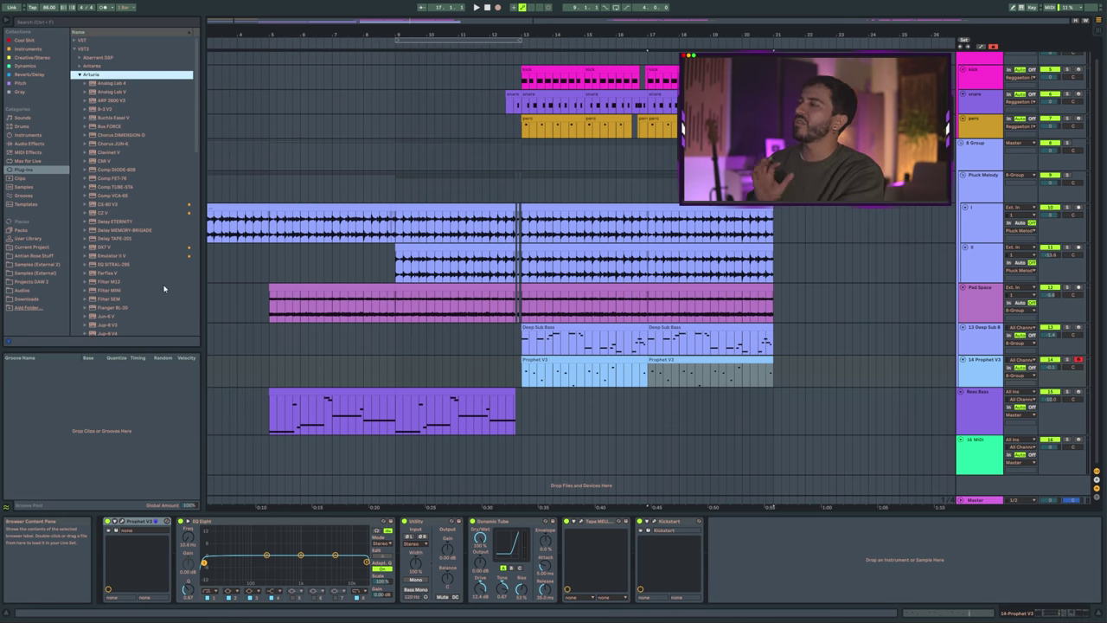
click(104, 212)
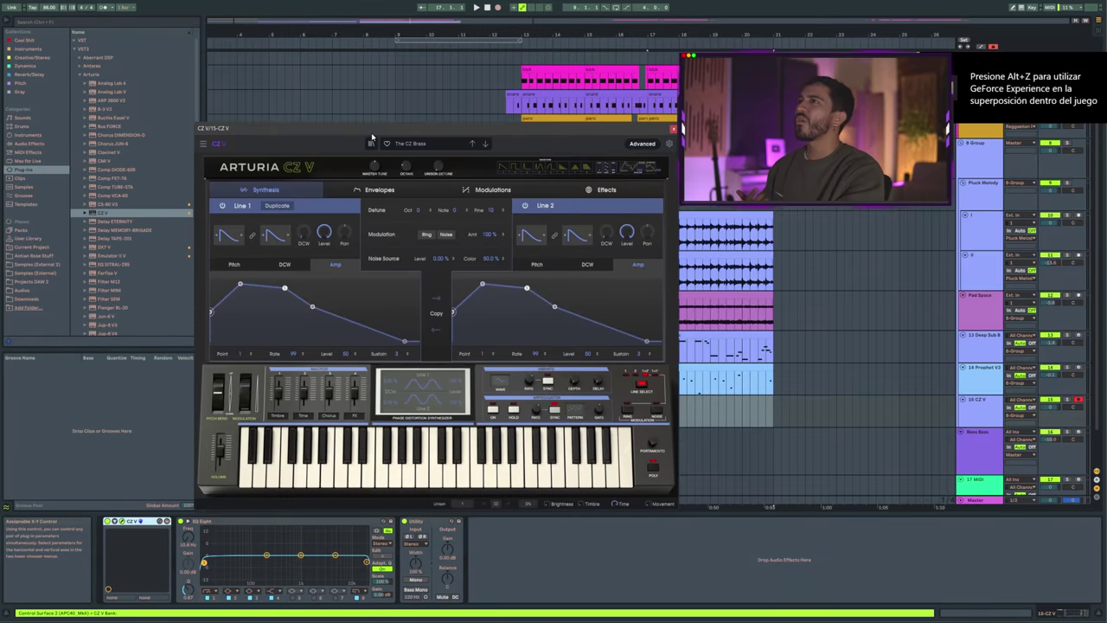
drag(372, 136, 358, 110)
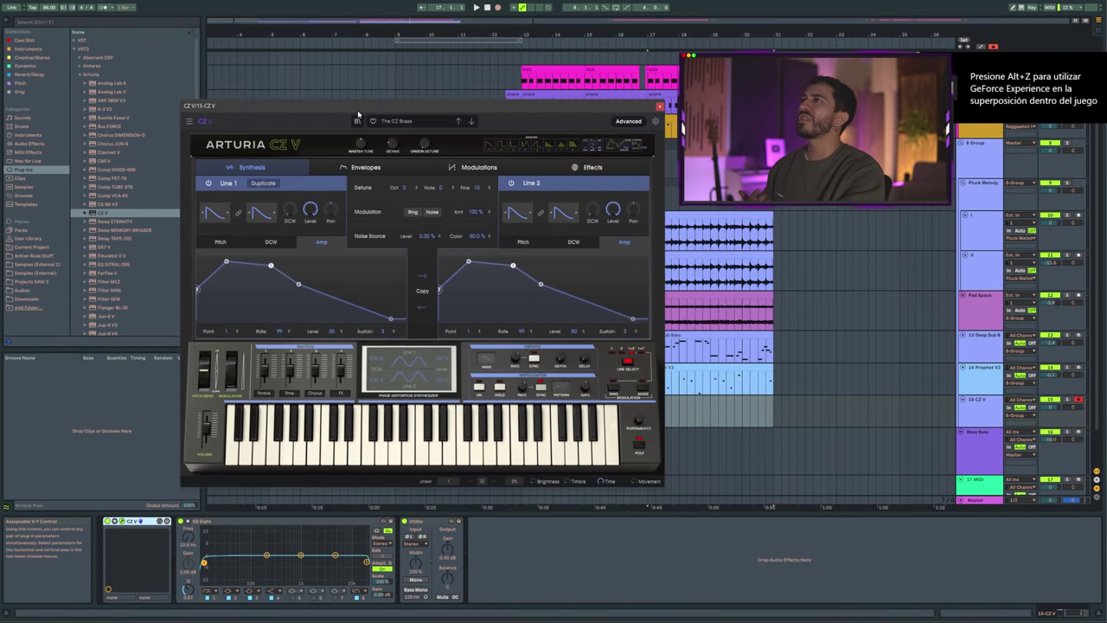
click(419, 123)
mouse_move(413, 199)
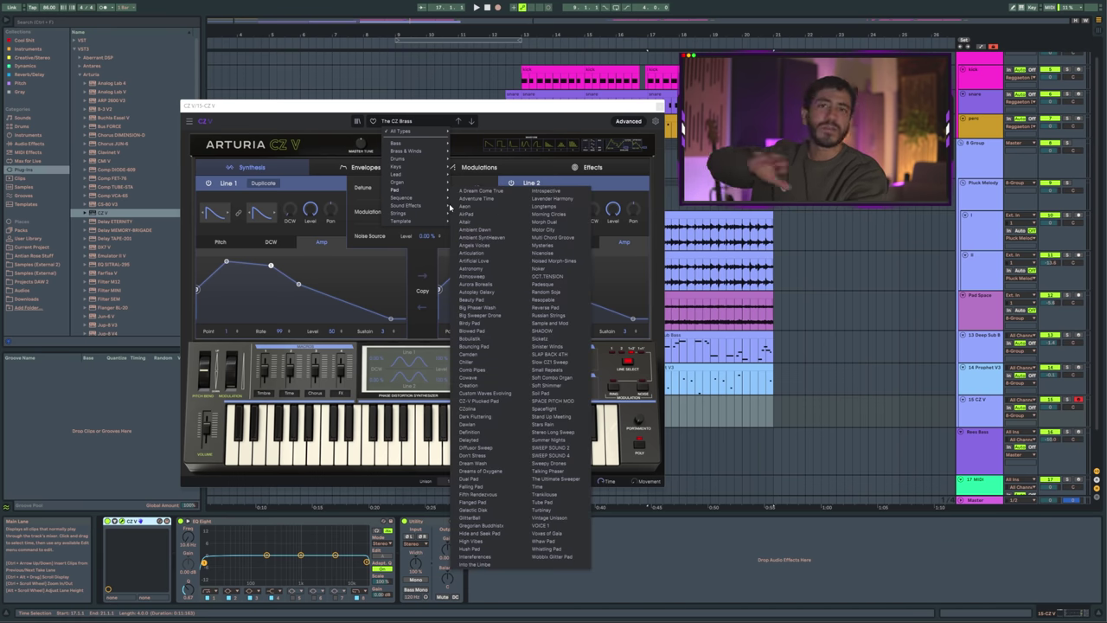
click(604, 105)
click(660, 105)
Step: Replace CZ V with CS-80 V3 on the new track, decline the feature tour and browse its Lead and Pad presets
click(129, 207)
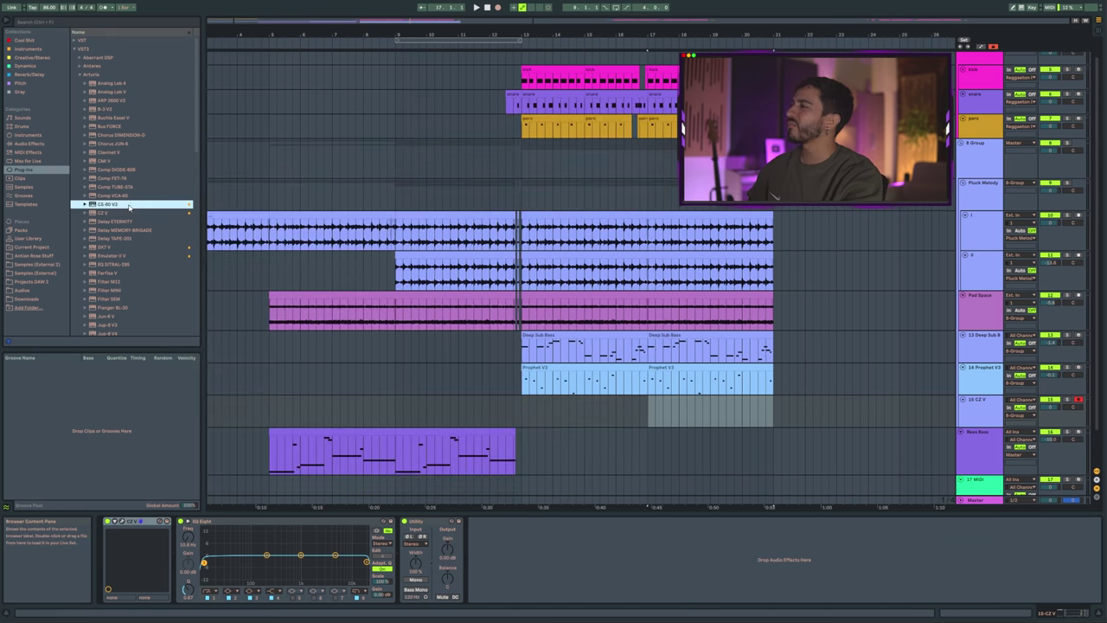
drag(109, 206, 142, 543)
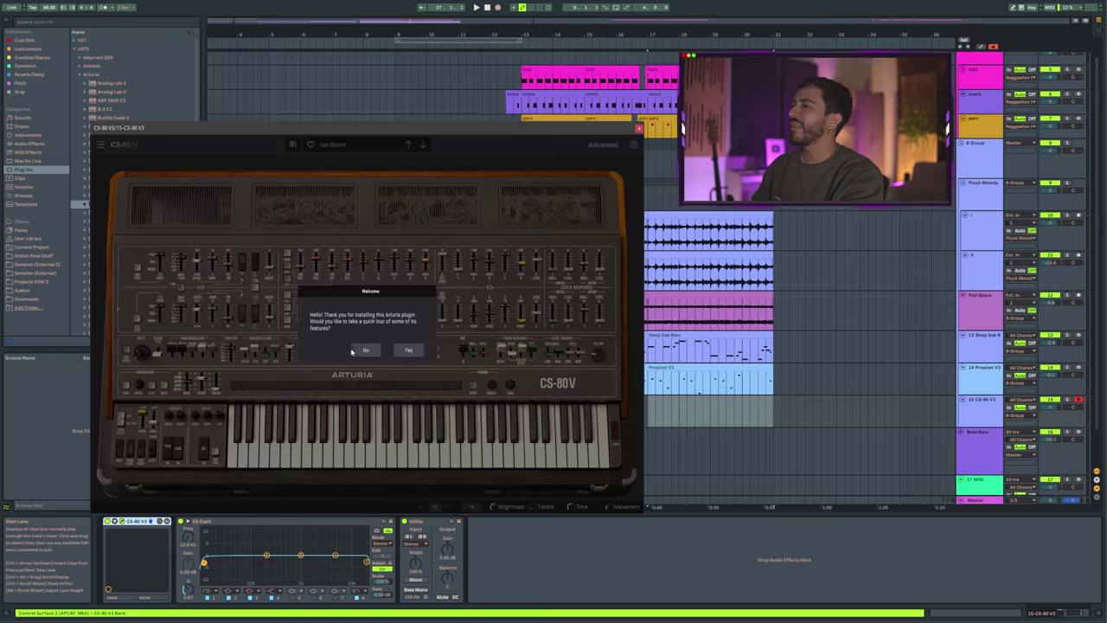
click(363, 350)
click(350, 147)
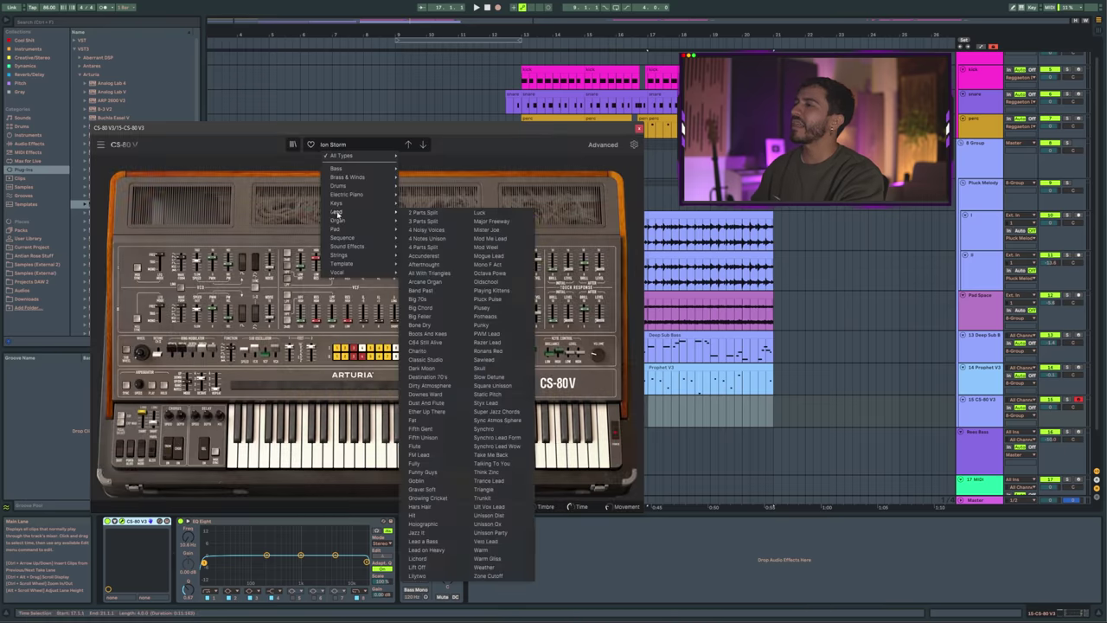
mouse_move(337, 208)
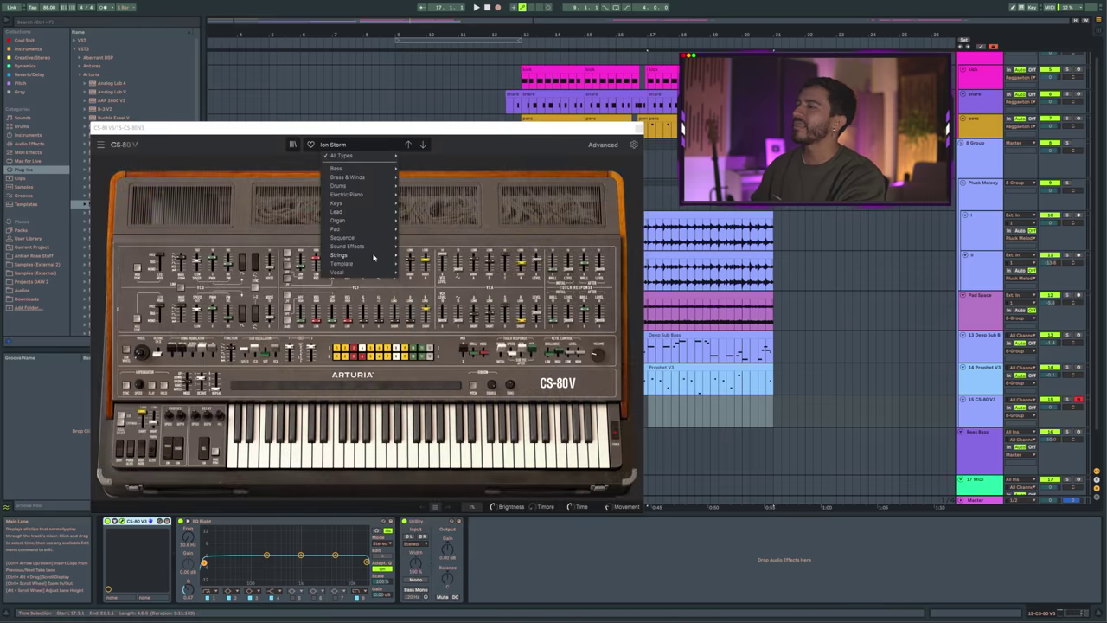
mouse_move(382, 264)
mouse_move(337, 228)
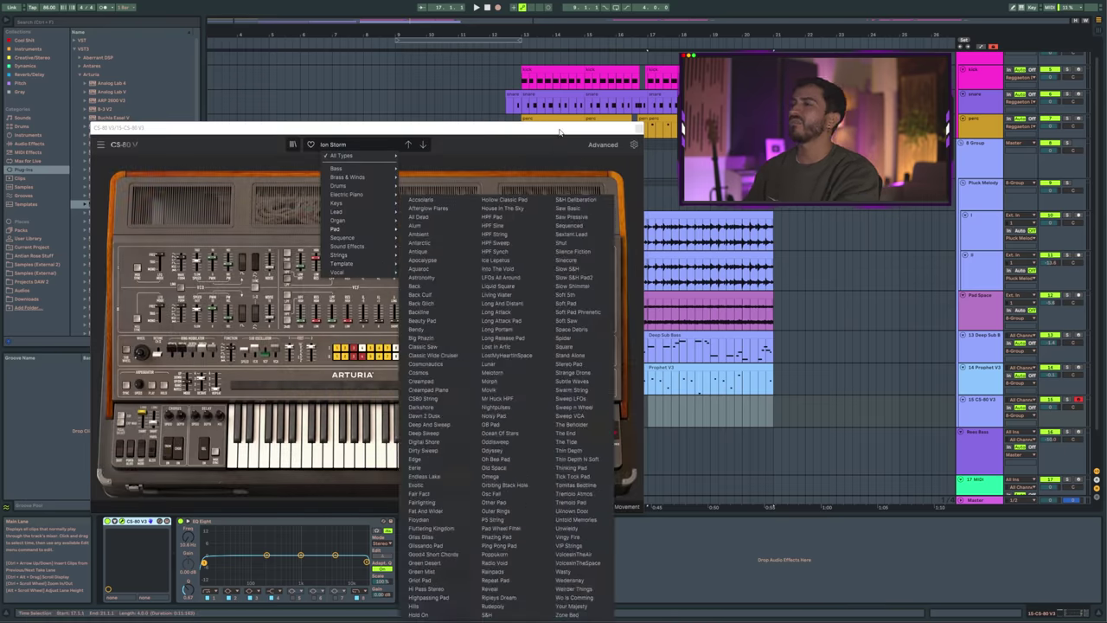
click(638, 129)
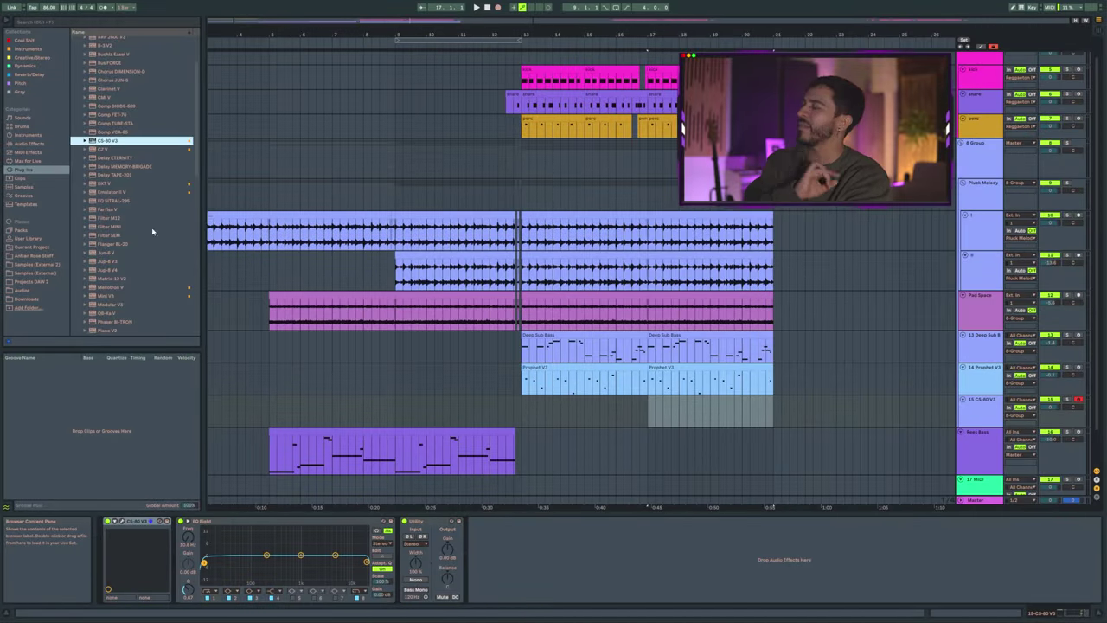
Step: Replace the instrument with Mini V3, choose the preset A Bass You'll Use and browse the Lead and Organ categories
scroll(138, 285, down, 3)
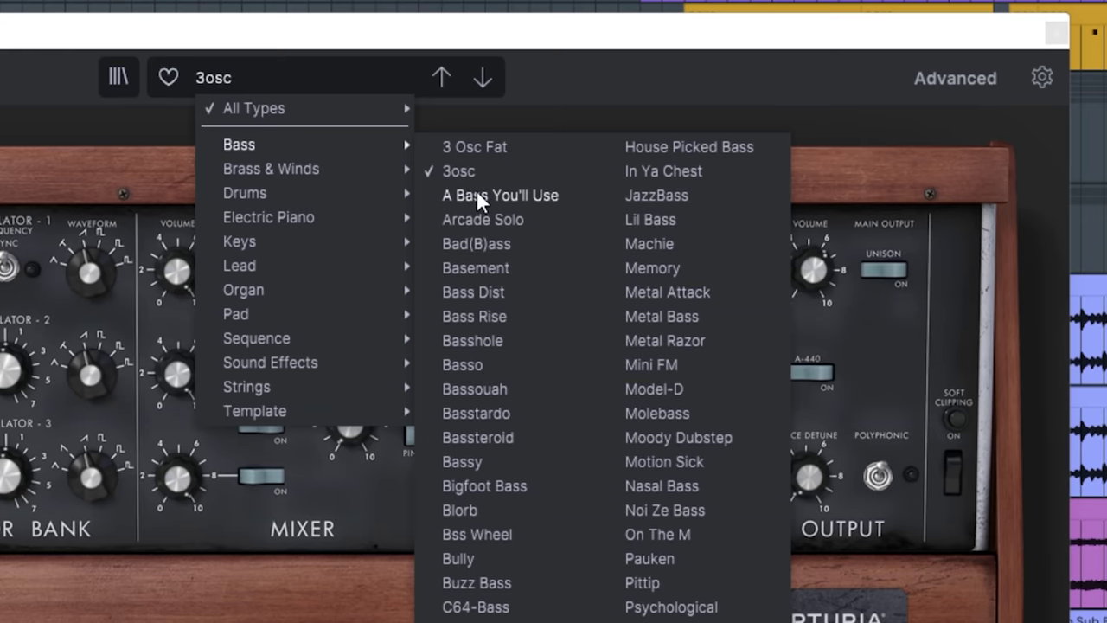
click(476, 188)
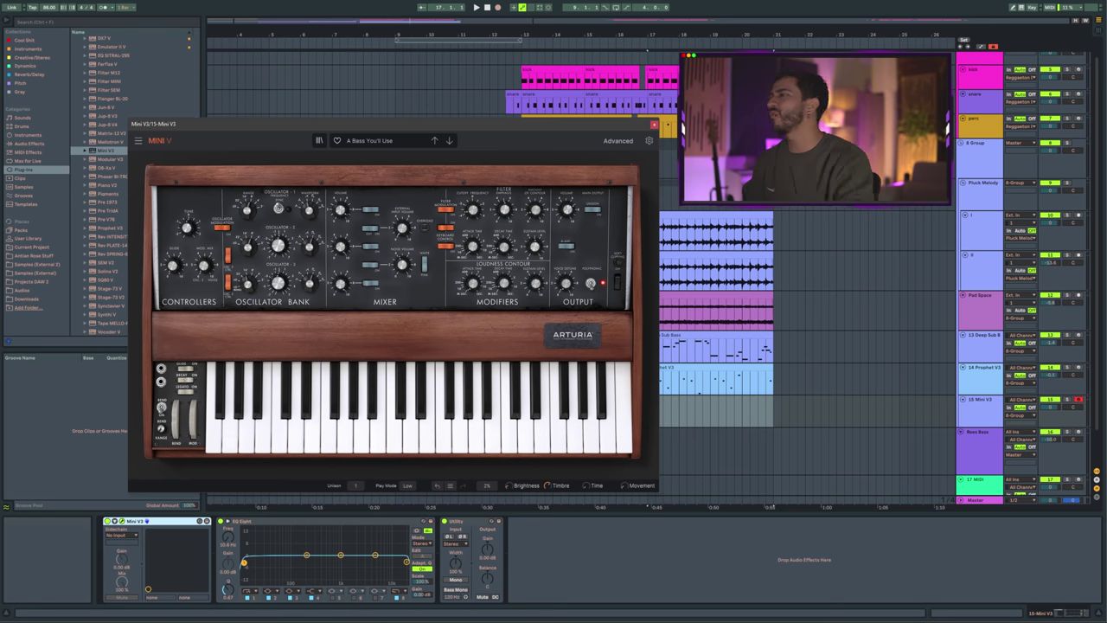
click(369, 140)
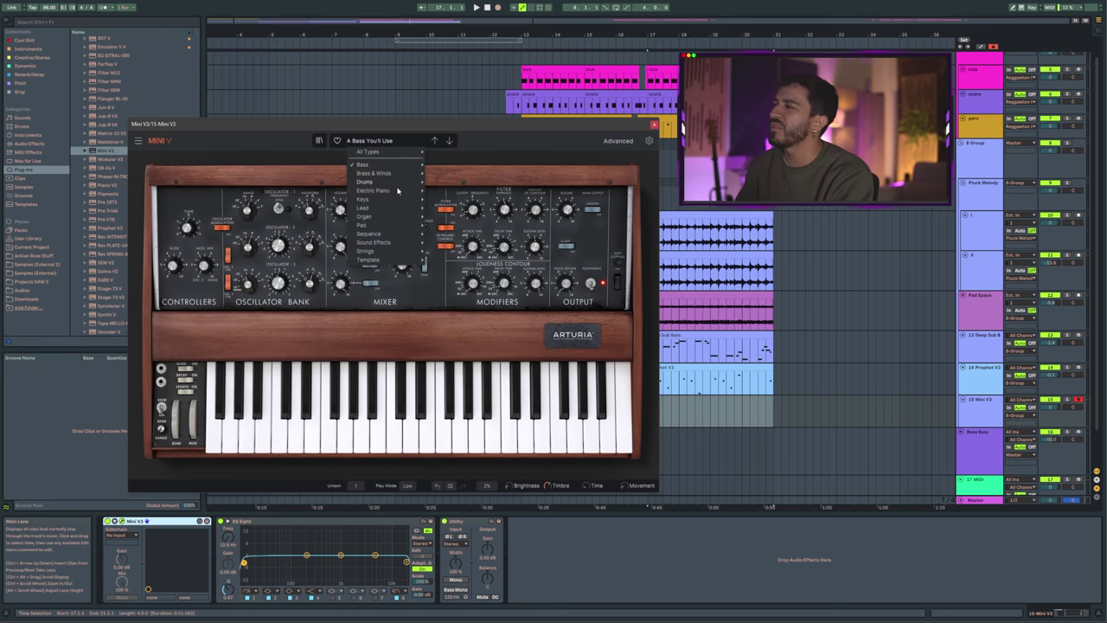
mouse_move(387, 204)
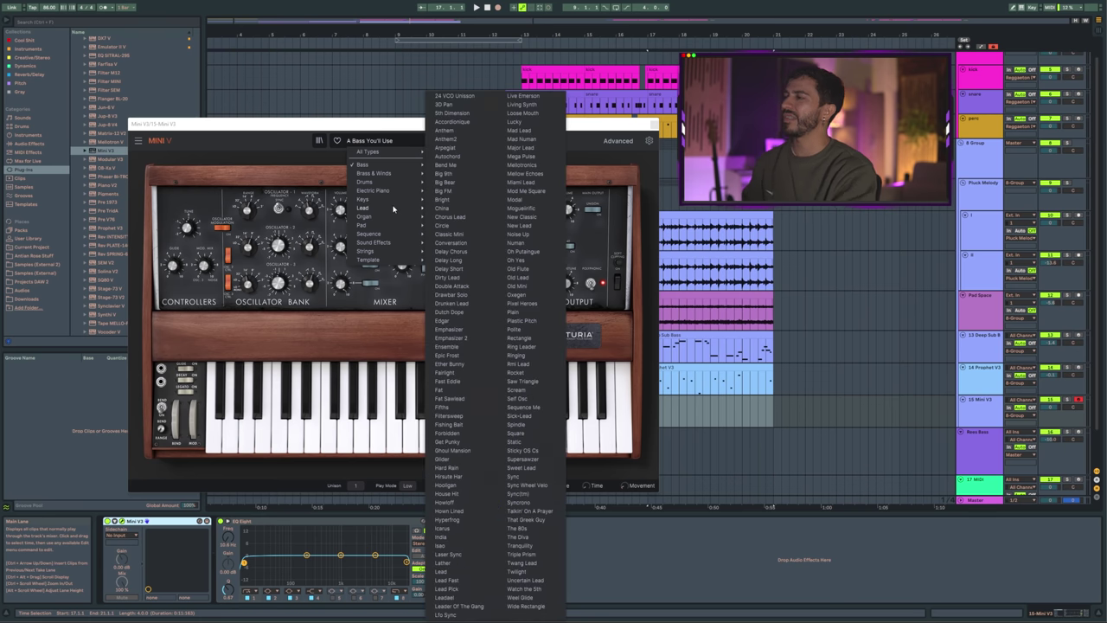
mouse_move(374, 223)
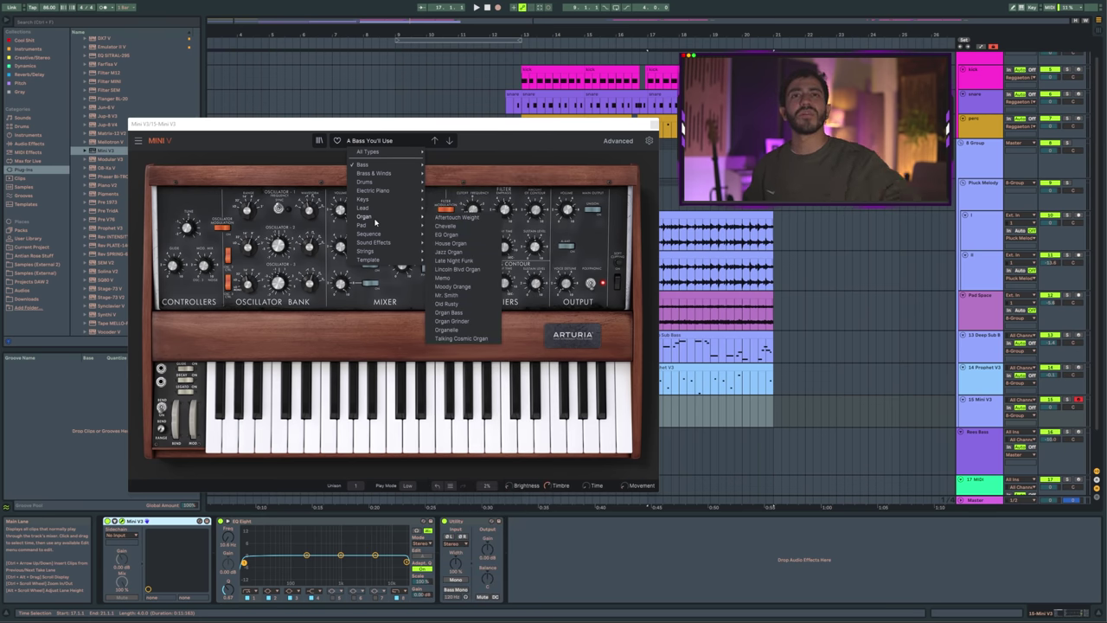
click(535, 129)
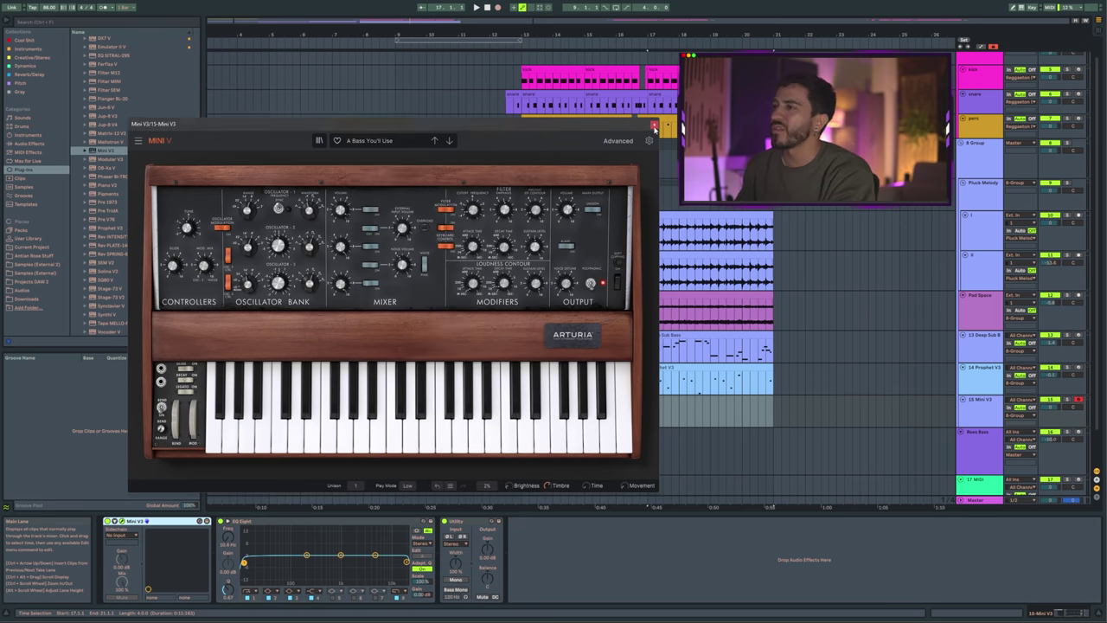
click(654, 127)
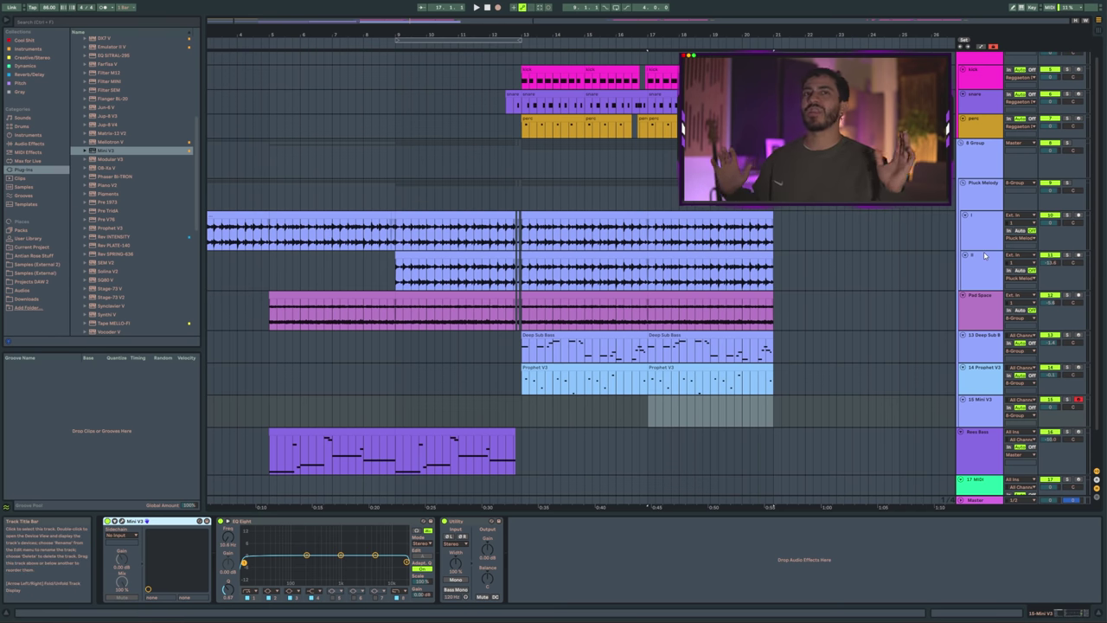
Step: Search the browser for "diva" and load the Diva synth in place of Mini V3 on track 15
scroll(984, 258, down, 1)
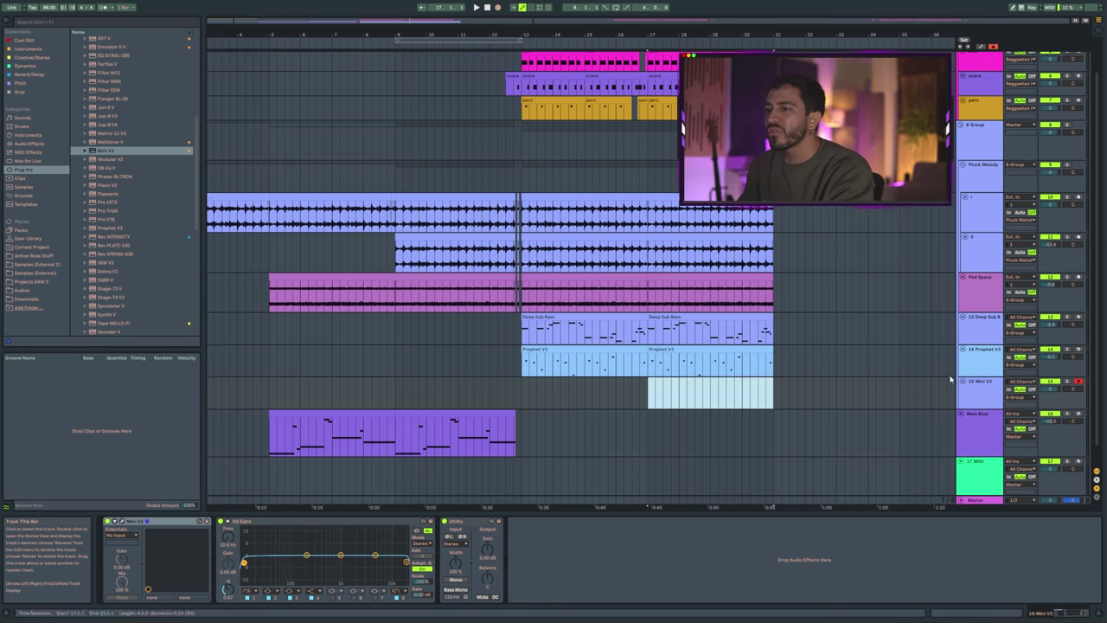
click(976, 398)
key(ctrl+f)
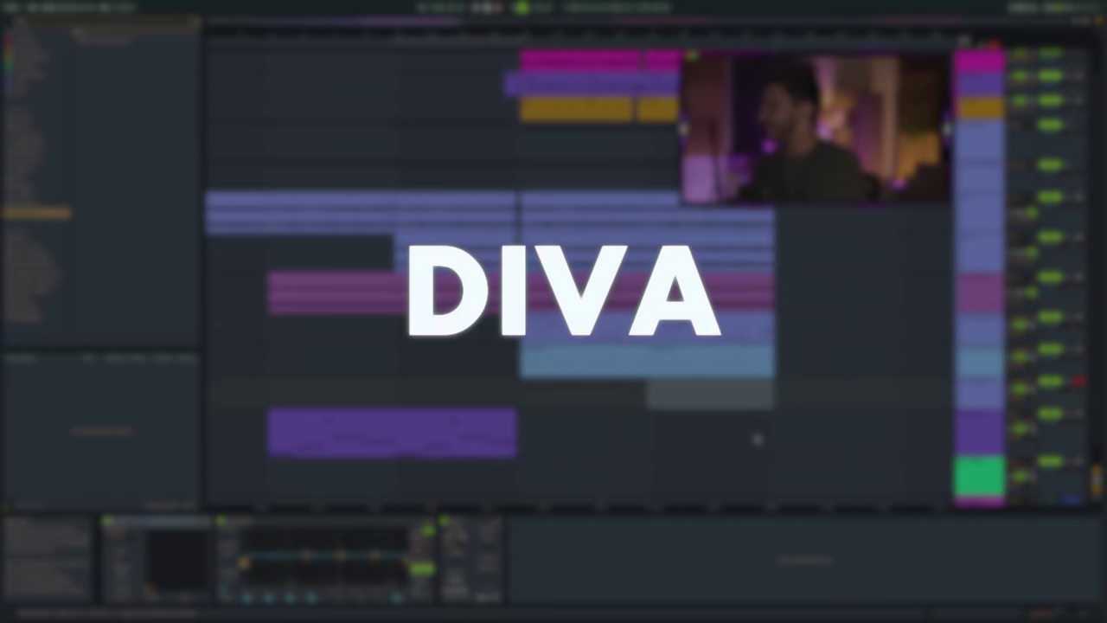
text(diva)
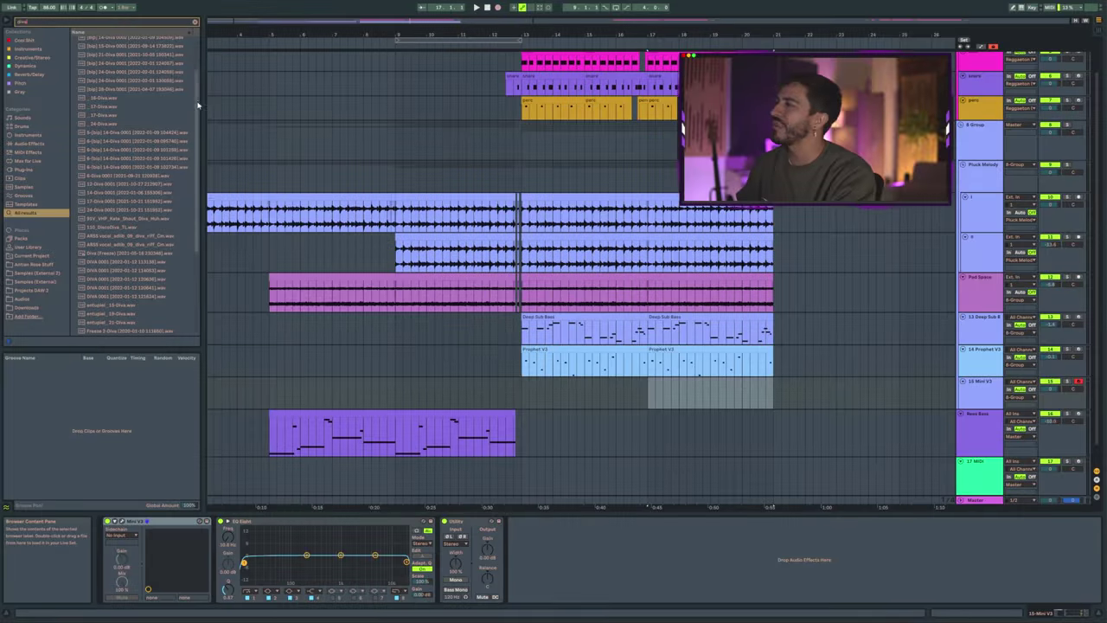
scroll(138, 173, down, 5)
double_click(91, 313)
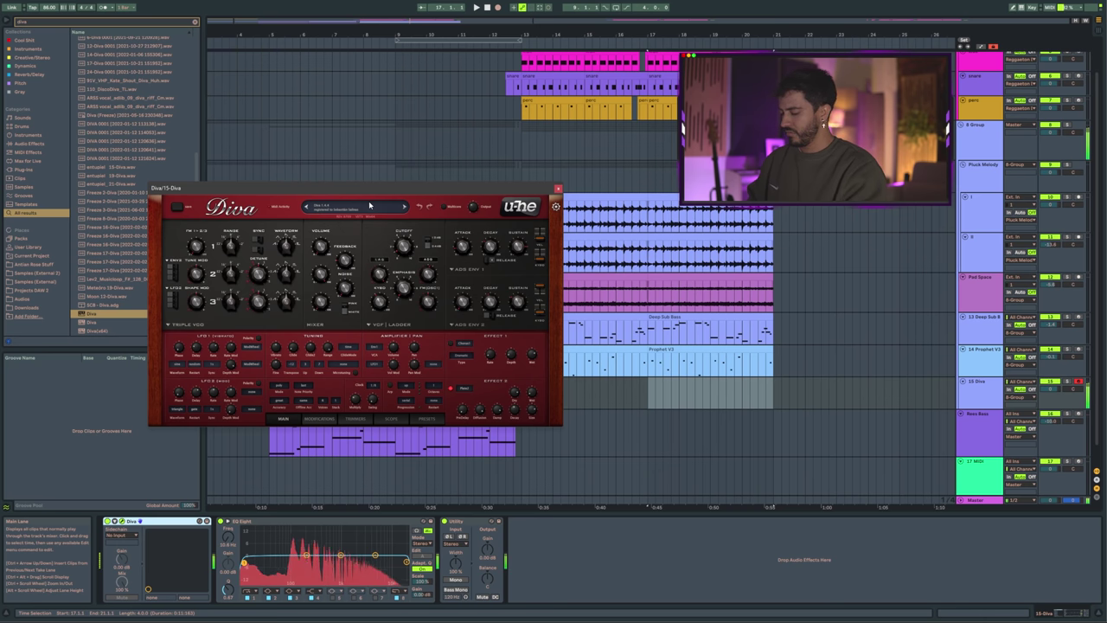
Step: Look through Diva's presets in its preset list and preset browser
click(369, 205)
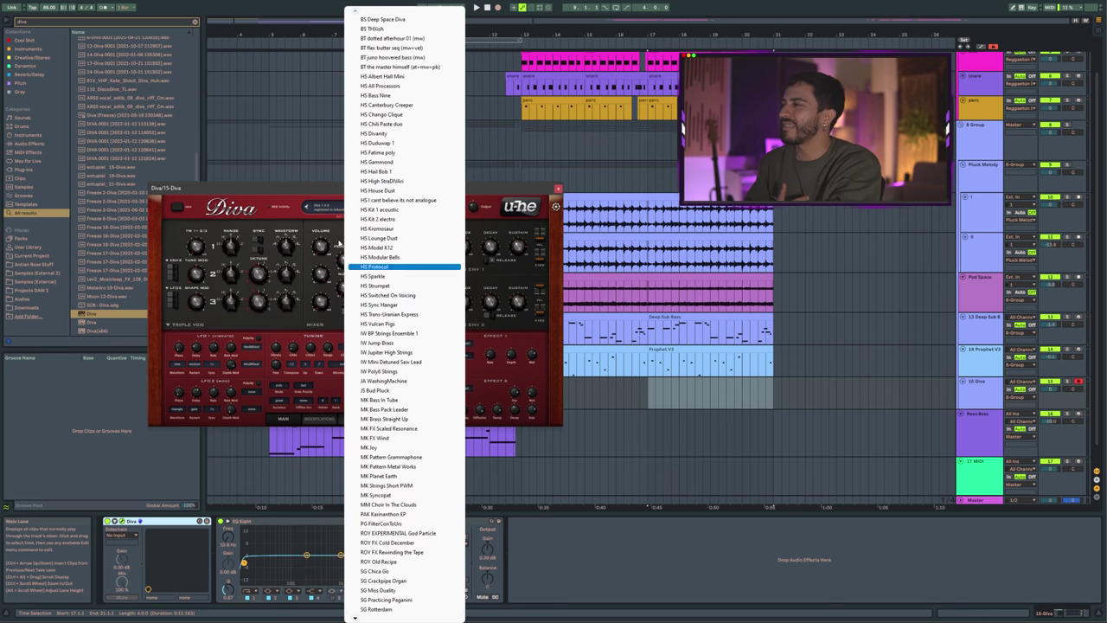
click(318, 194)
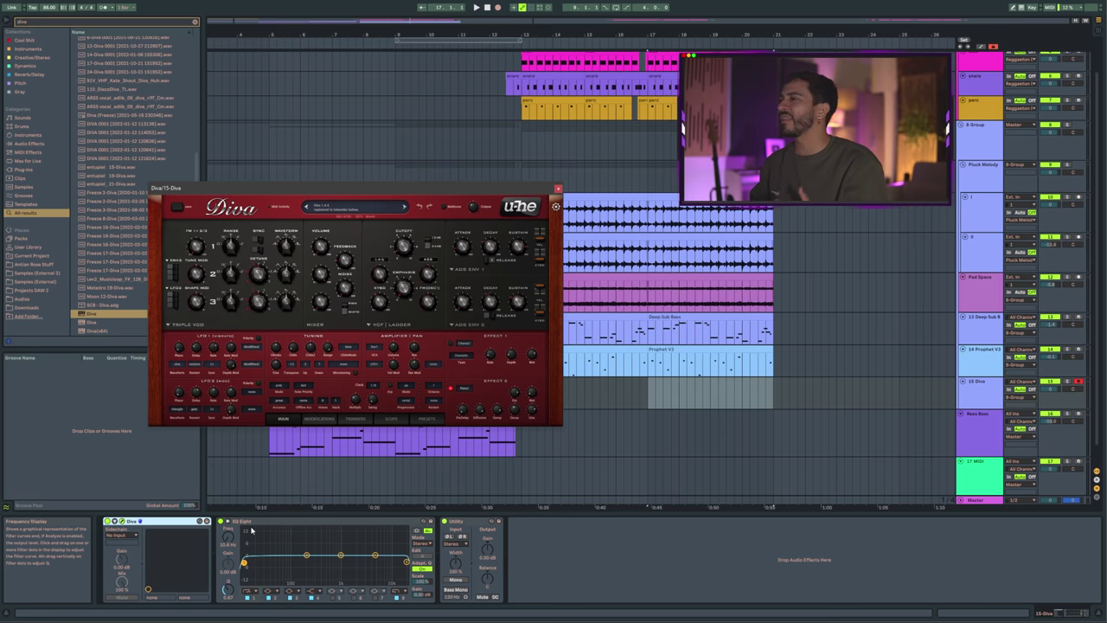
click(426, 419)
scroll(191, 348, down, 5)
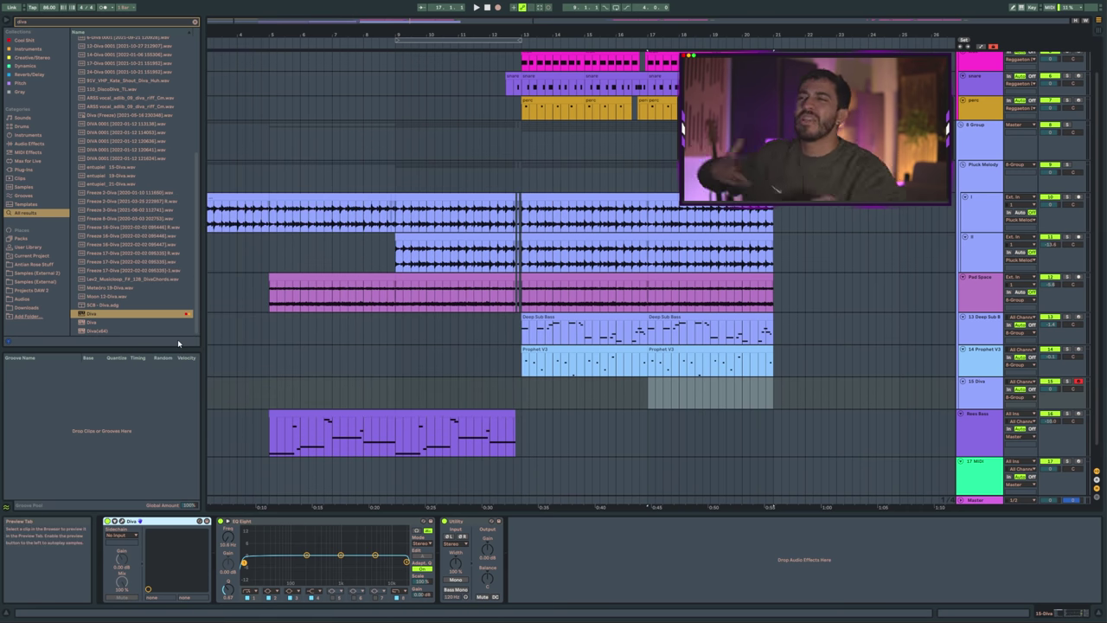
Step: Search the browser for "opera" and select the Operator instrument
key(Escape)
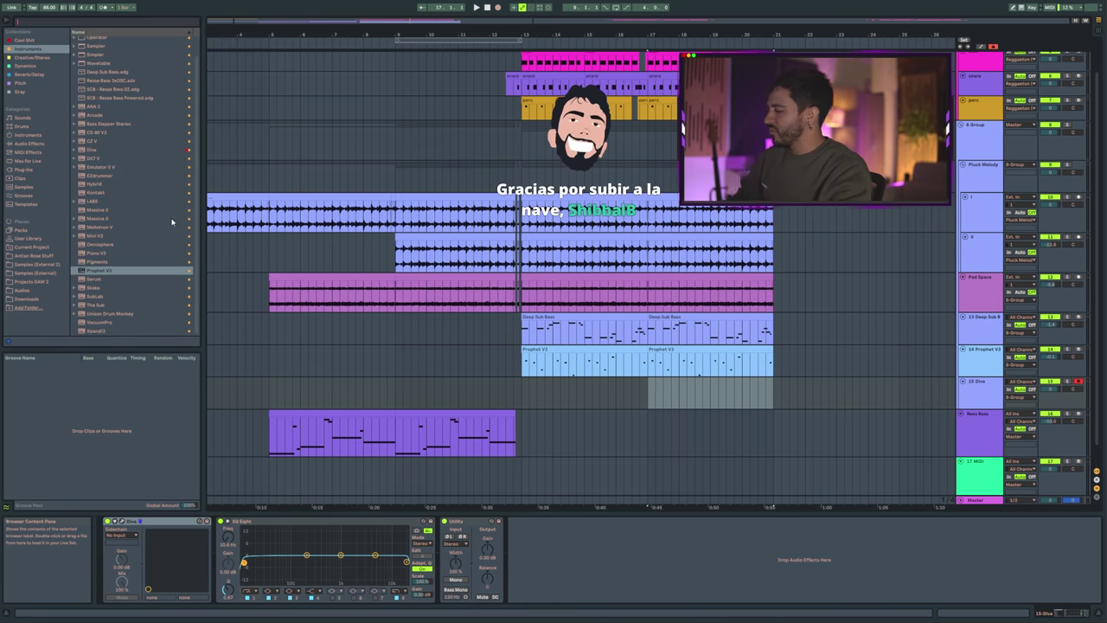
key(ctrl+f)
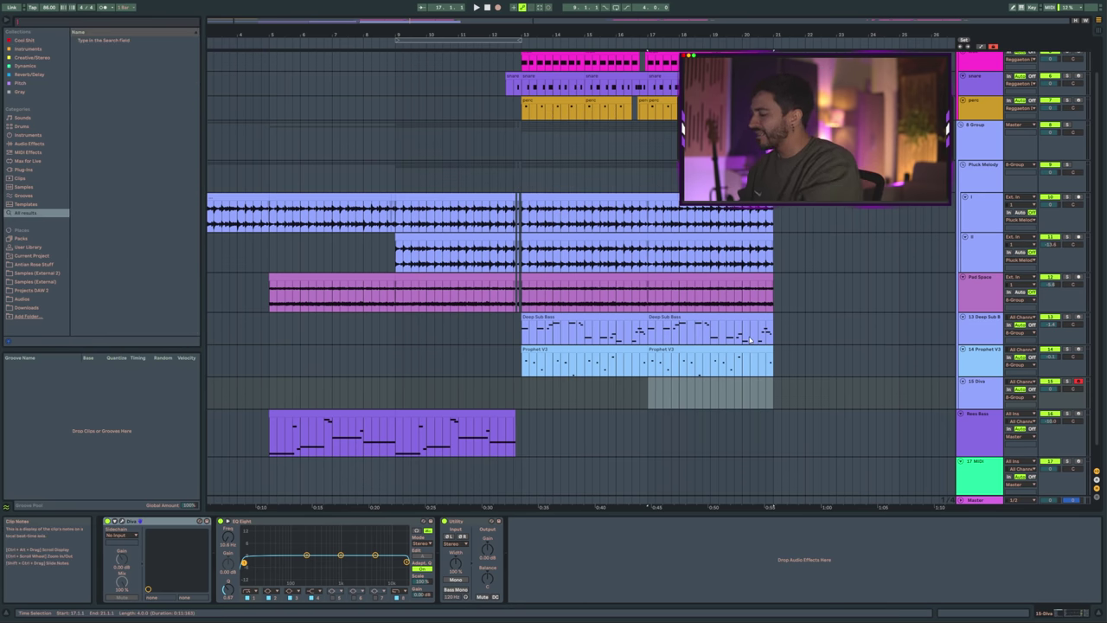
text(operator)
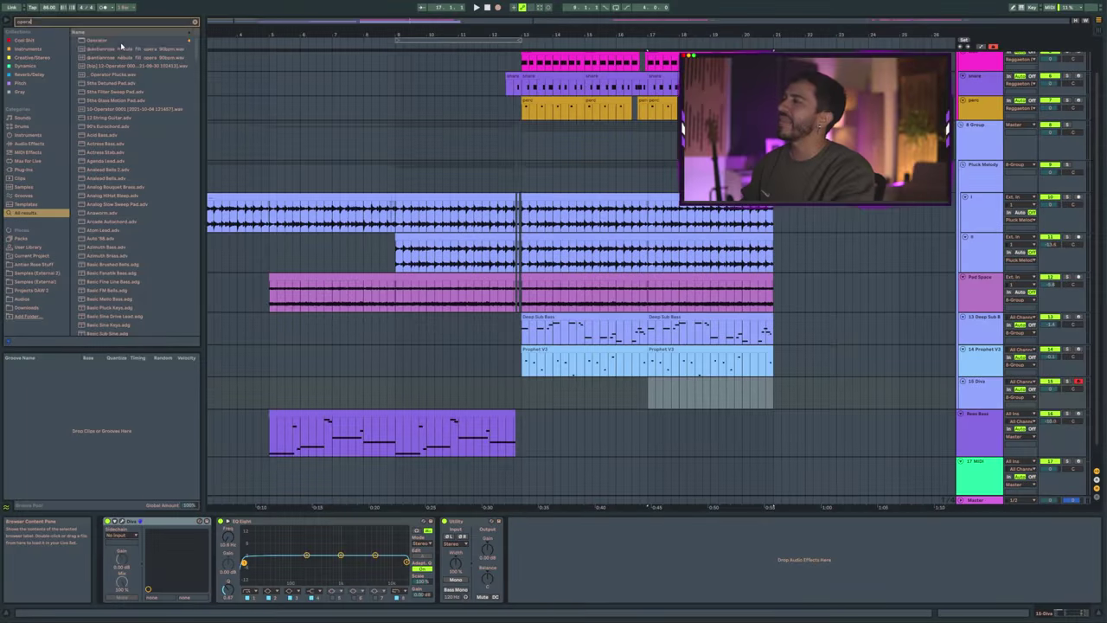
click(121, 42)
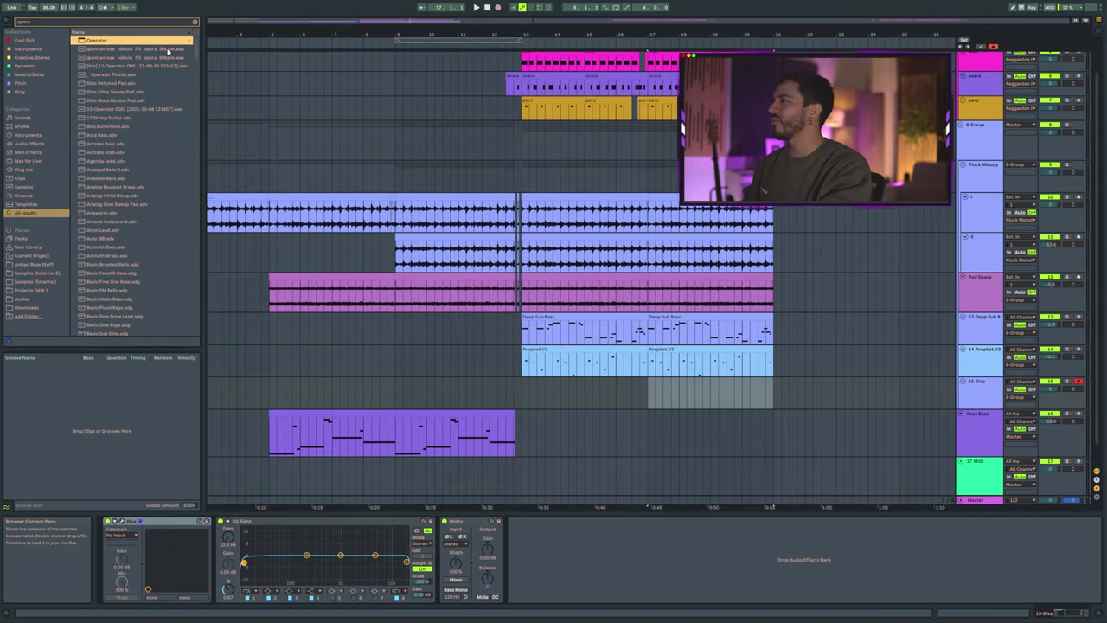
Step: Search the browser for "deep su" and load Deep Sub Bass.adg onto track 15 in place of Diva
key(ctrl+f)
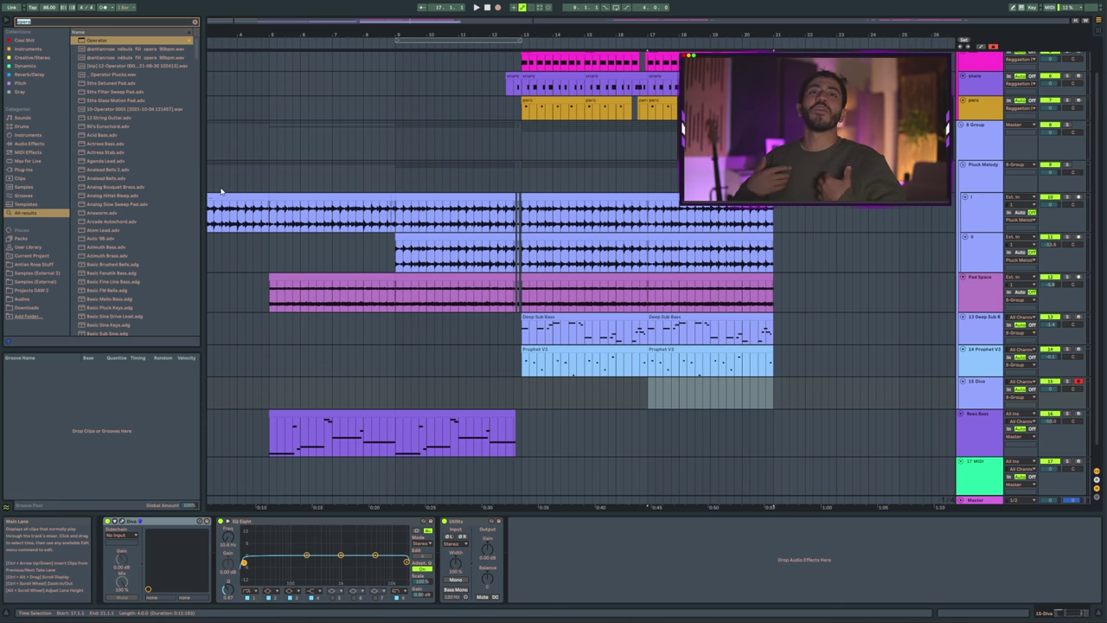
text(deep su)
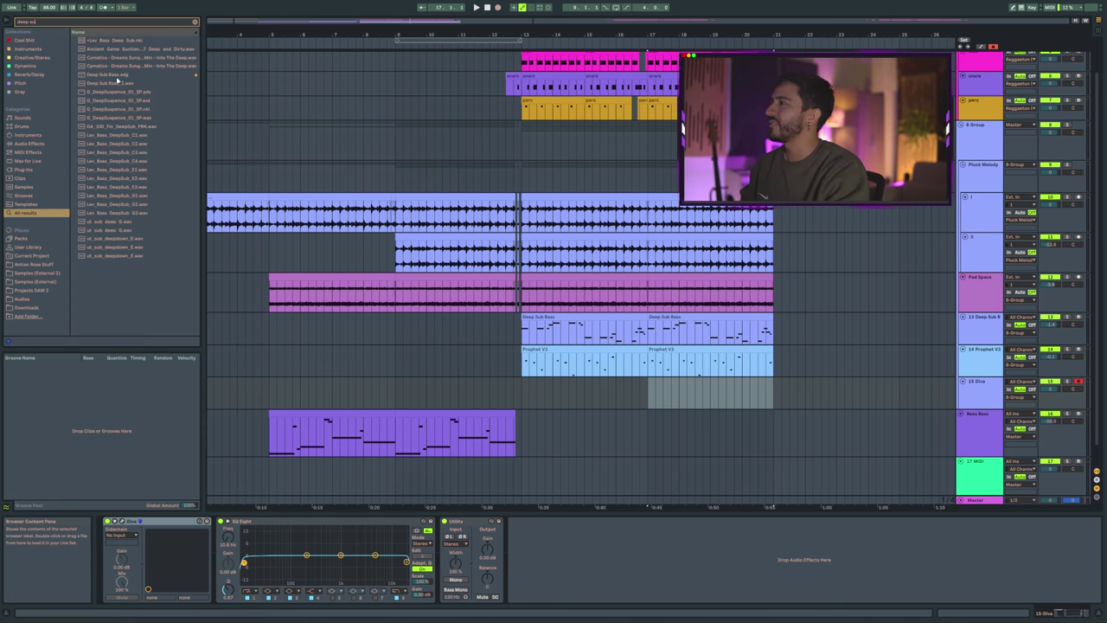
drag(117, 76, 182, 566)
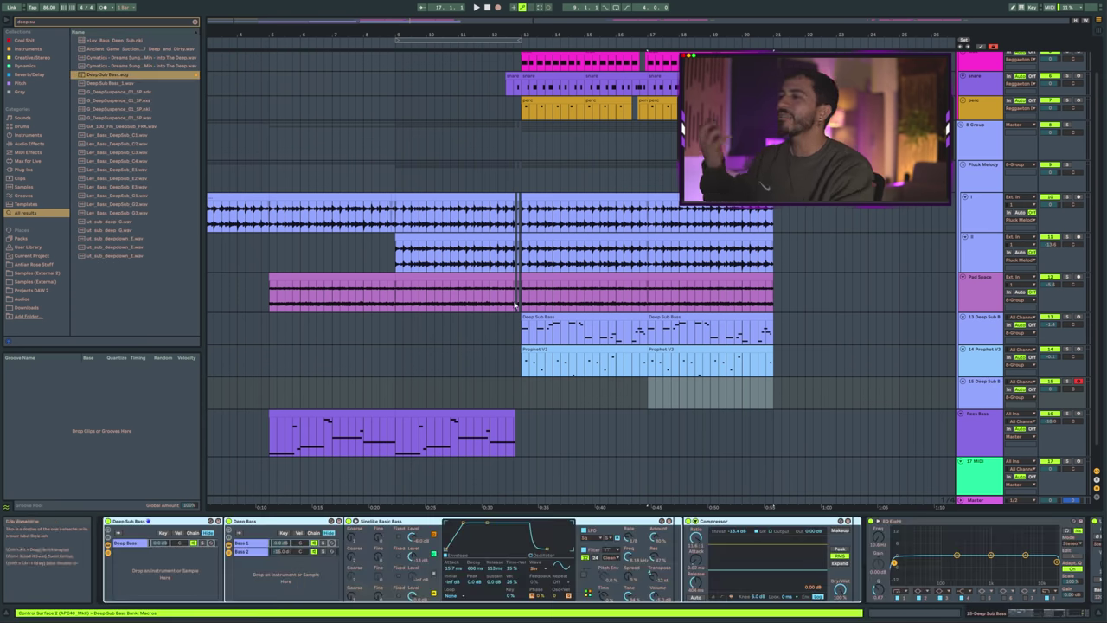
Step: Play the arrangement from just before bar 13 to hear the existing Deep Sub Bass track, and select its first clip
click(526, 337)
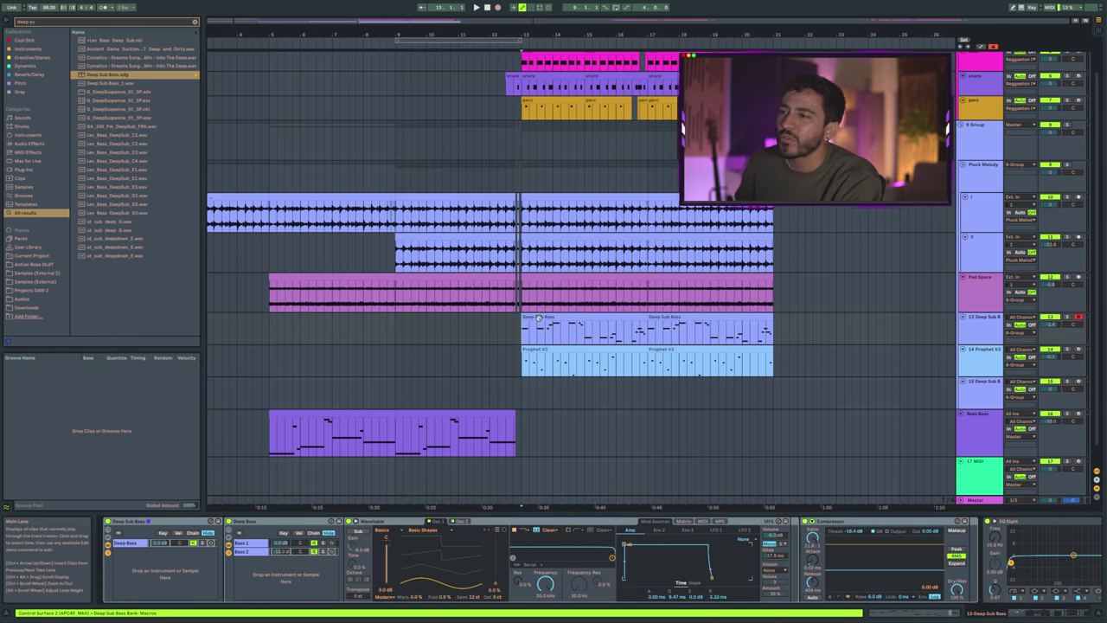
click(547, 318)
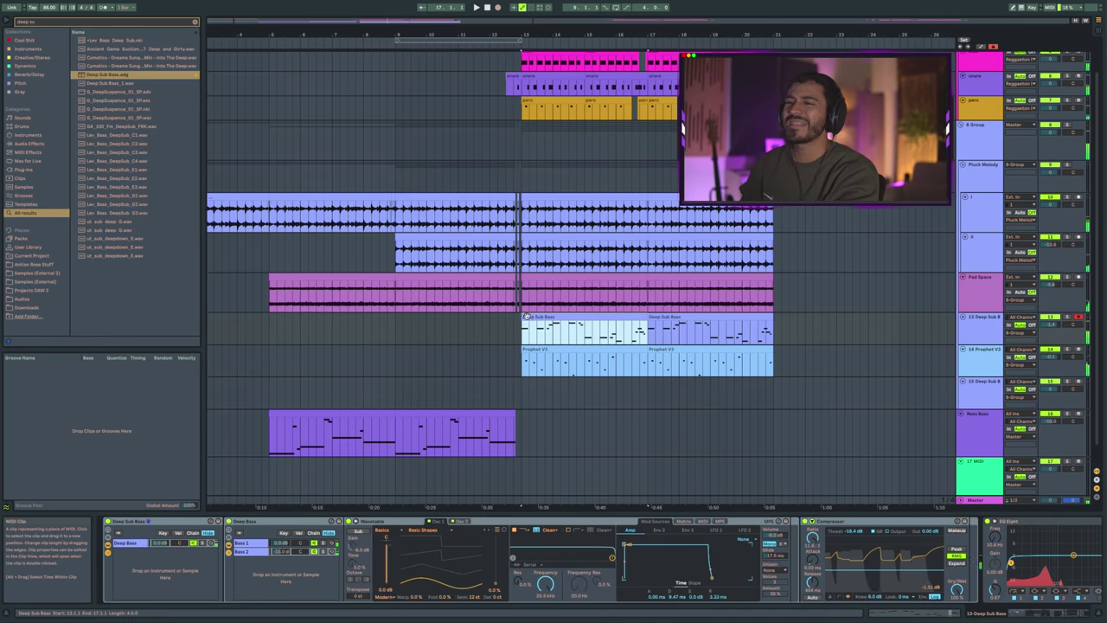
click(515, 204)
key(space)
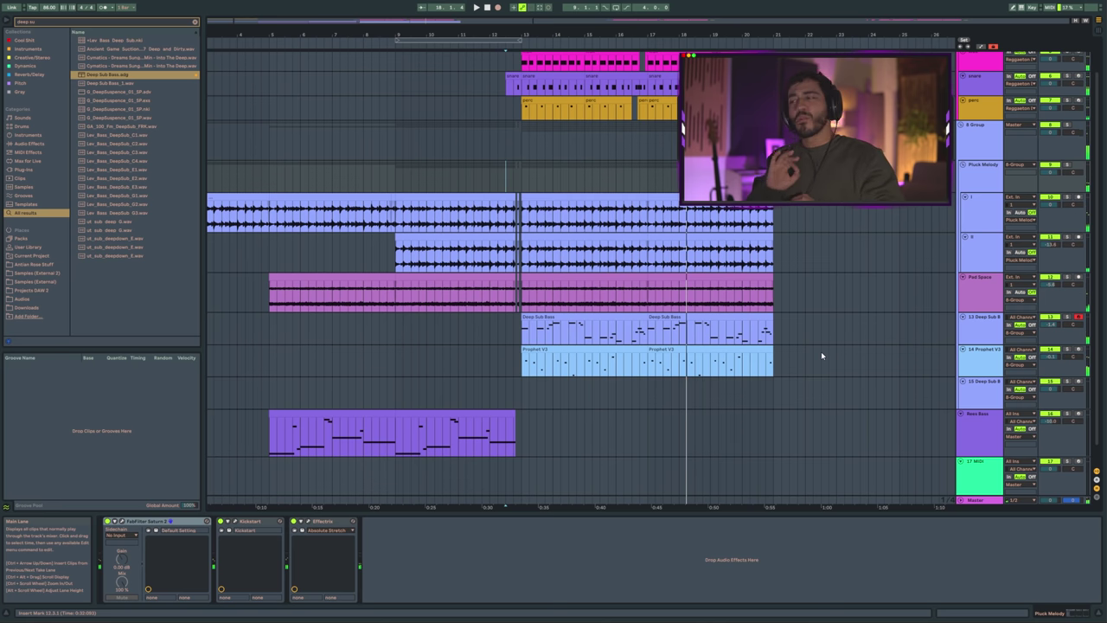
click(551, 338)
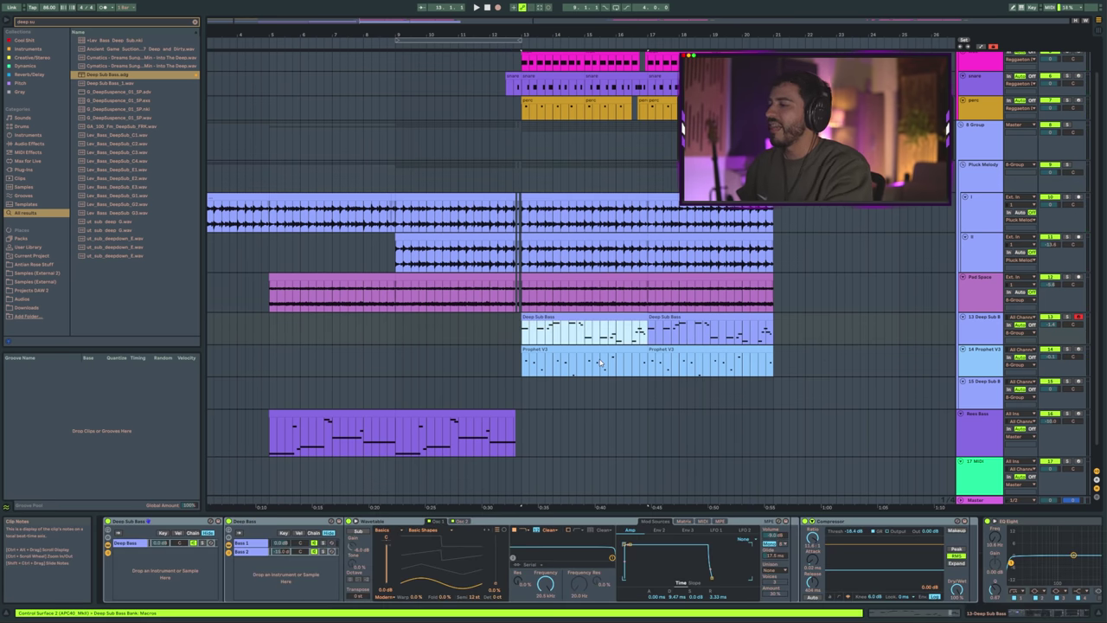
Step: Inspect the Prophet V3 and Deep Sub Bass clips and the devices in the Deep Bass rack's Bass 1 and Bass 2 chains
click(557, 351)
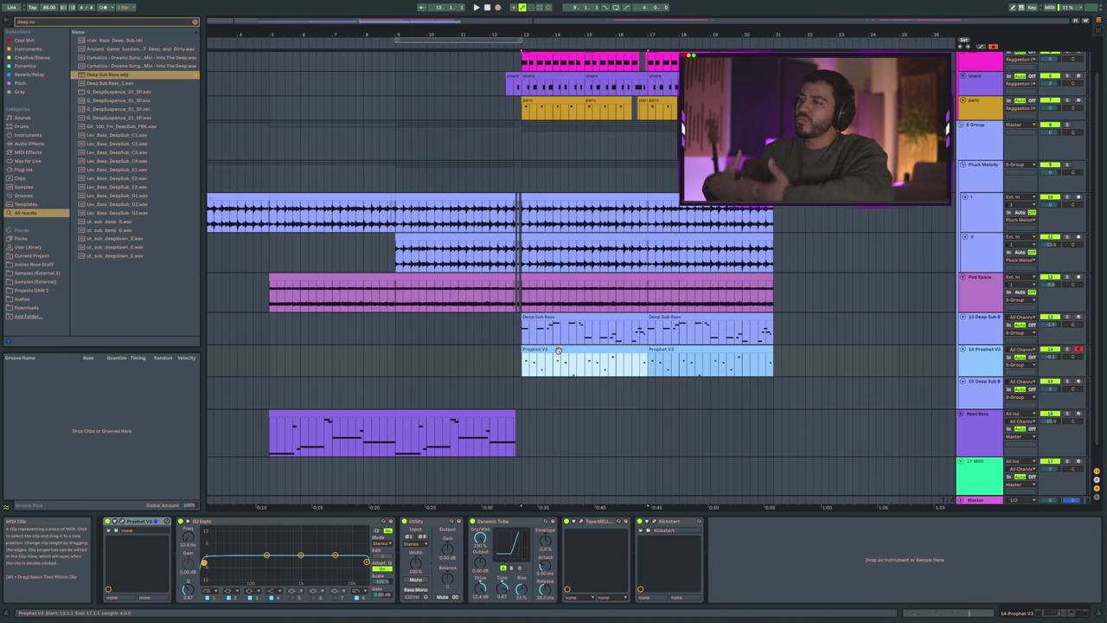
click(702, 339)
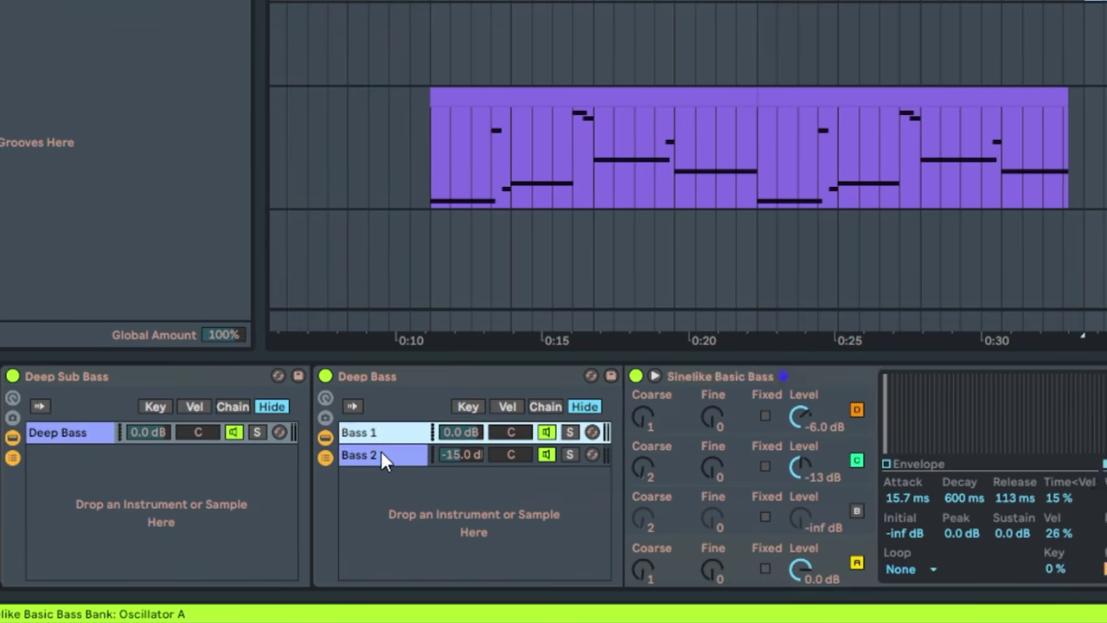
click(374, 458)
click(168, 375)
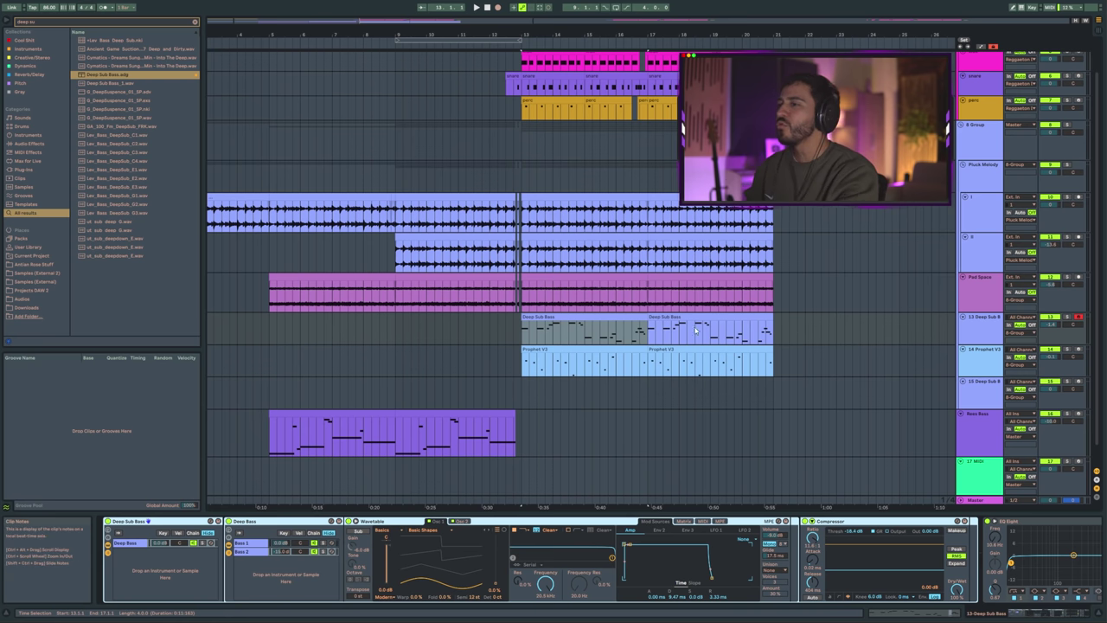
Step: Load The Sub onto track 15 in place of Deep Sub Bass, then enlarge and reposition its window
click(966, 364)
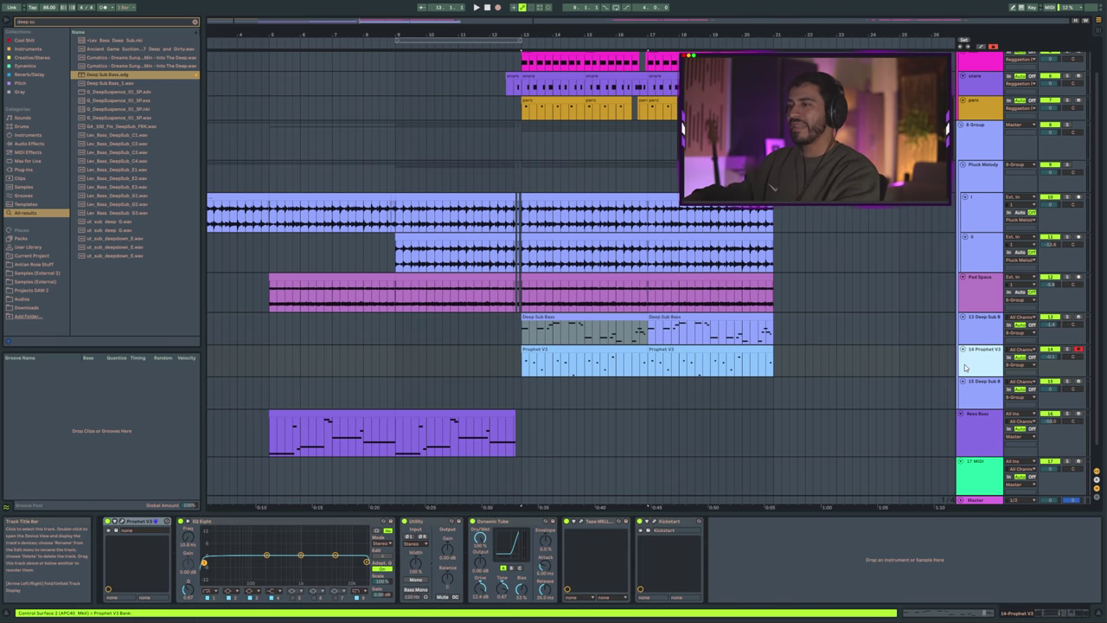
click(979, 397)
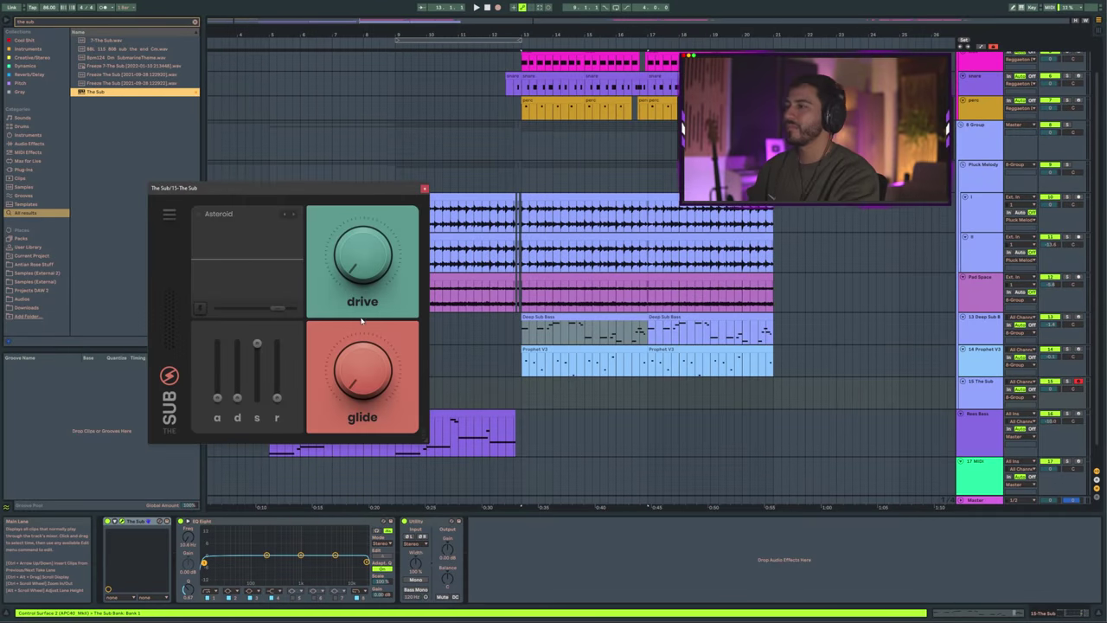
drag(285, 185, 394, 205)
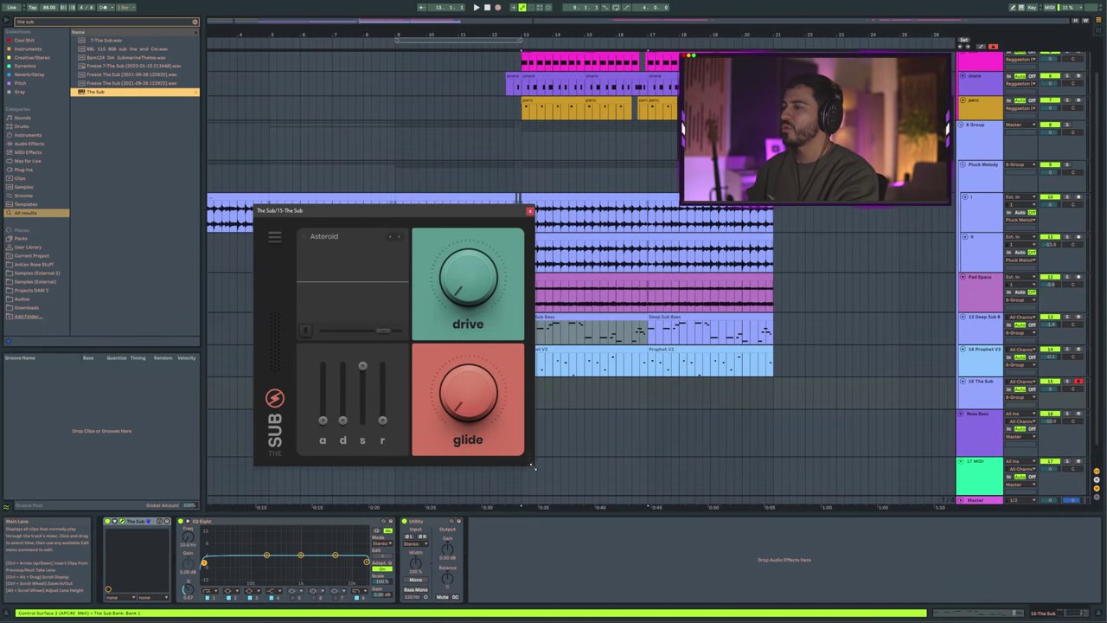
drag(532, 464, 645, 566)
drag(434, 213, 370, 148)
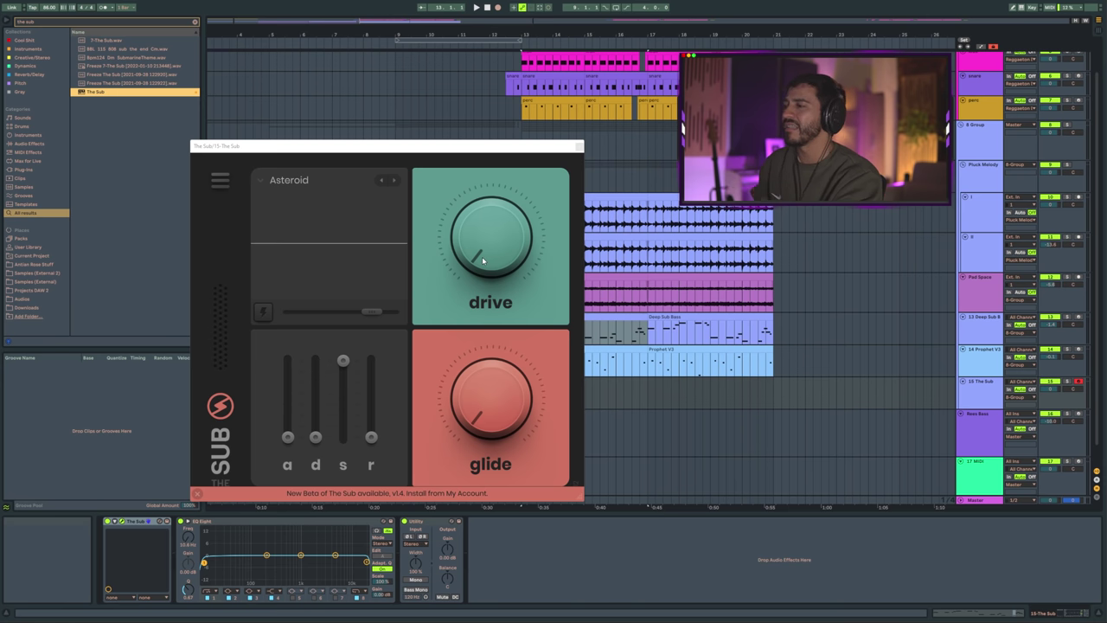
Step: Raise The Sub's drive, sweep its glide up to about 610 ms and back down, and close its window
mouse_move(482, 260)
mouse_down()
mouse_move(474, 202)
mouse_move(466, 222)
mouse_move(471, 192)
mouse_move(490, 271)
mouse_up()
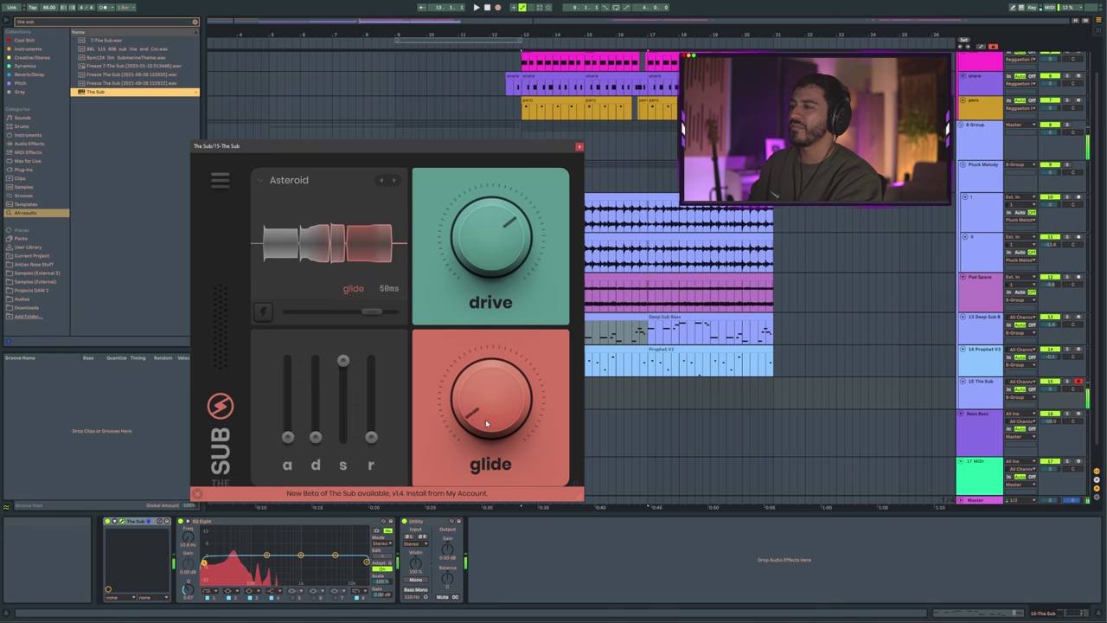
drag(485, 418, 465, 338)
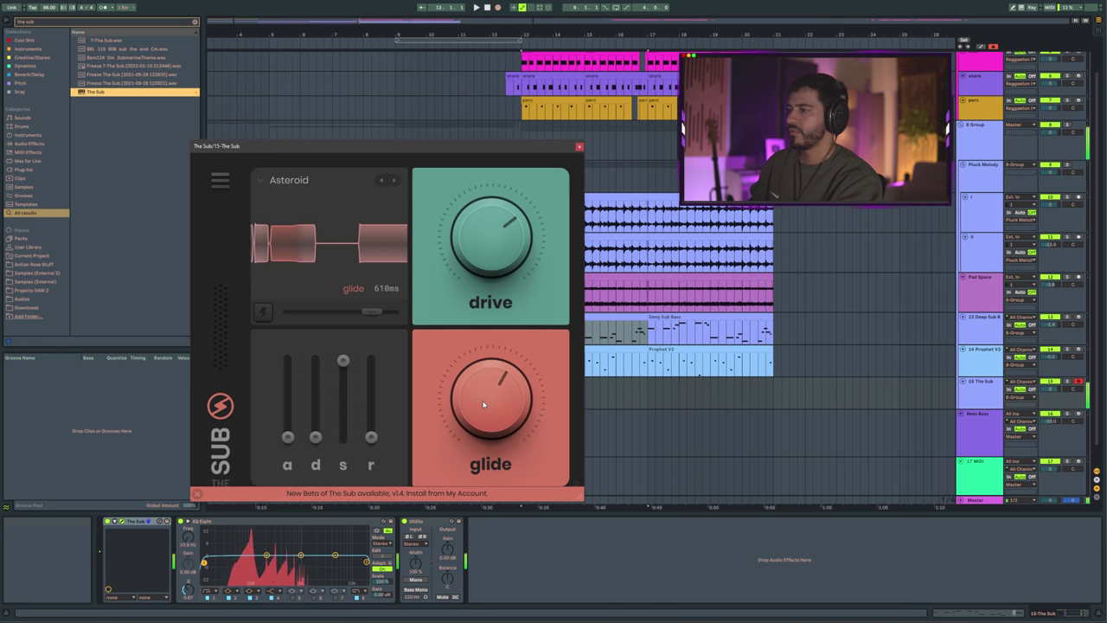
drag(484, 401, 490, 453)
click(575, 145)
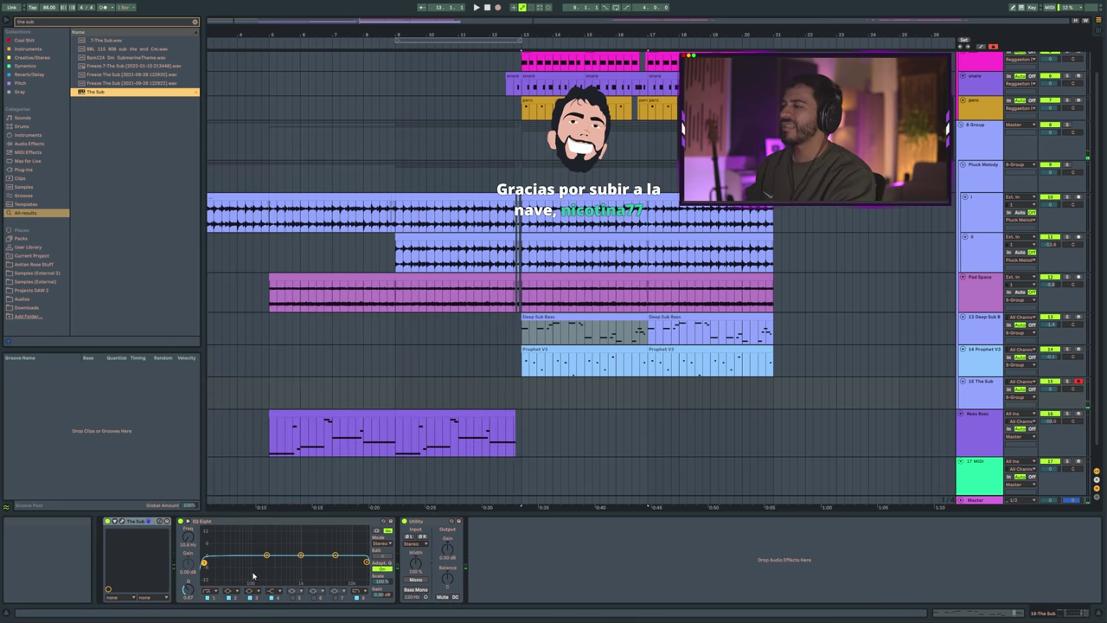
Step: Remove The Sub from track 15, load SubLab in its place, look over its interface, and close it
click(145, 521)
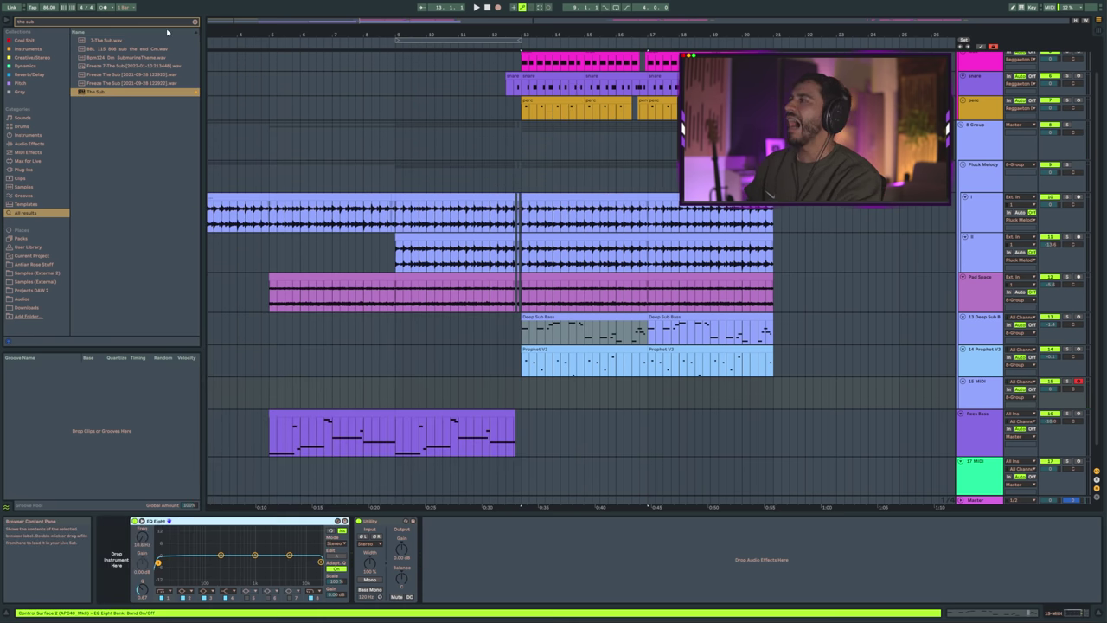
key(Delete)
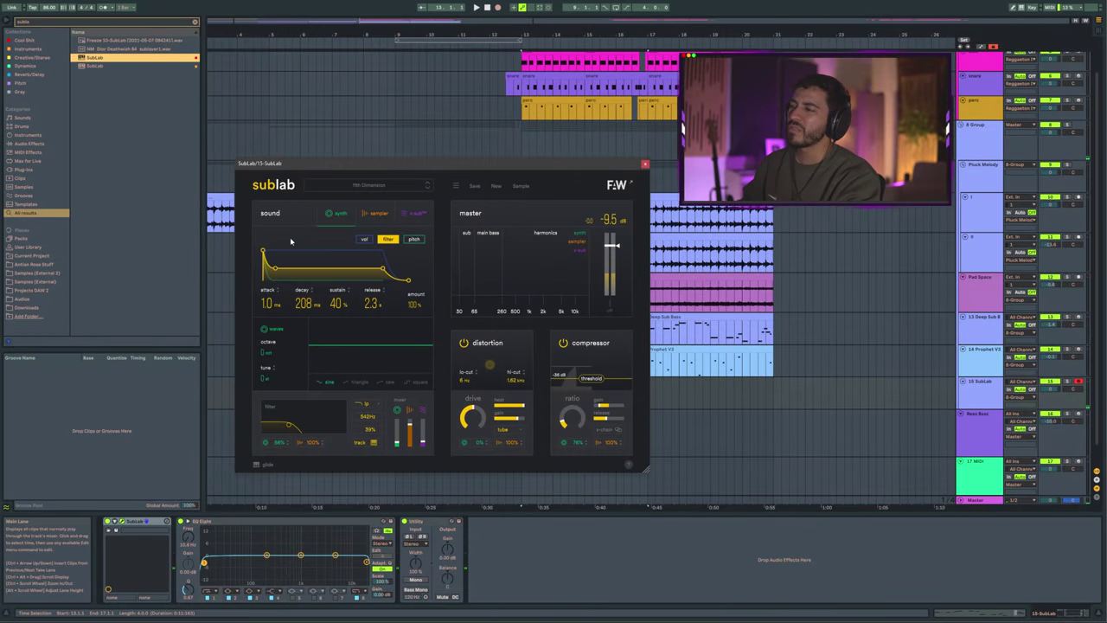
drag(449, 168, 425, 229)
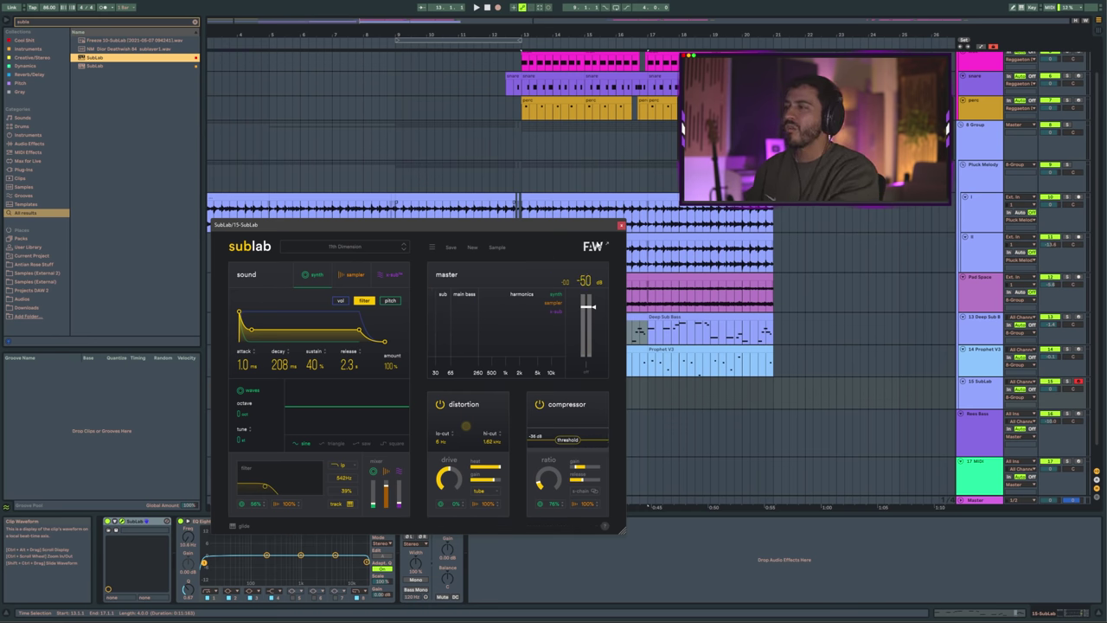
click(621, 225)
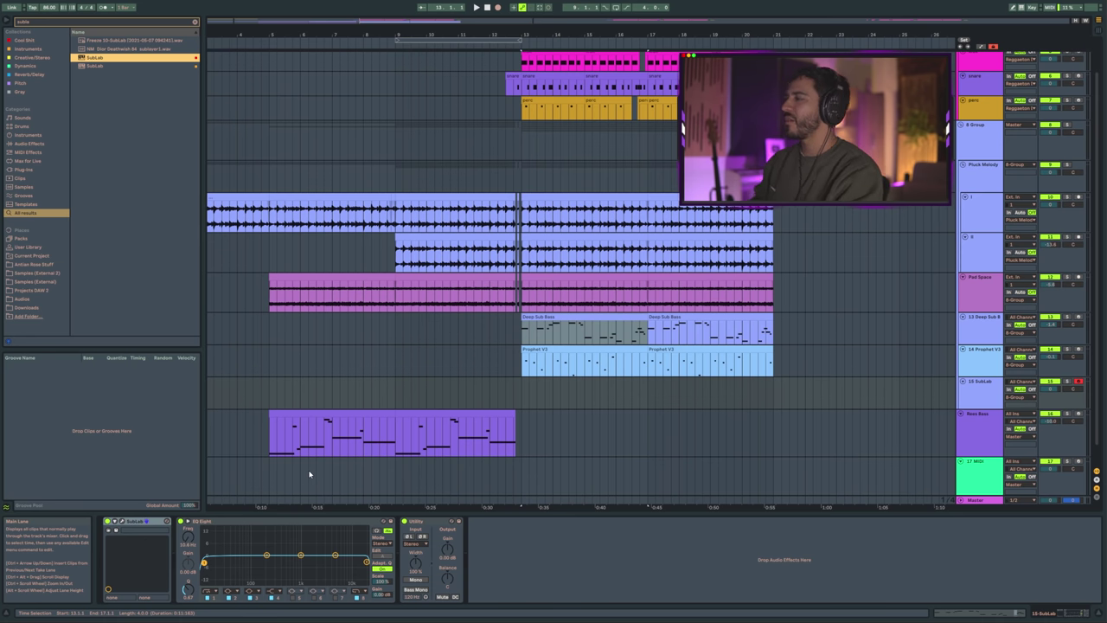
Step: Check the devices on the Reese bass track, then load ANA 2 from the Instruments collection onto track 15 in place of SubLab
click(359, 447)
scroll(359, 447, down, 1)
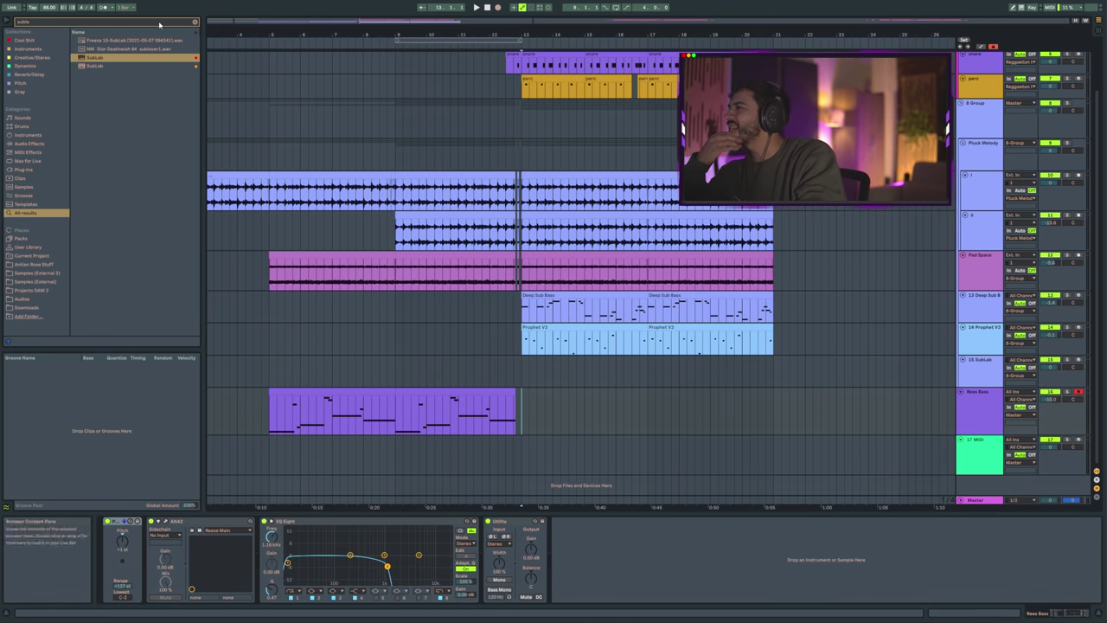
click(977, 369)
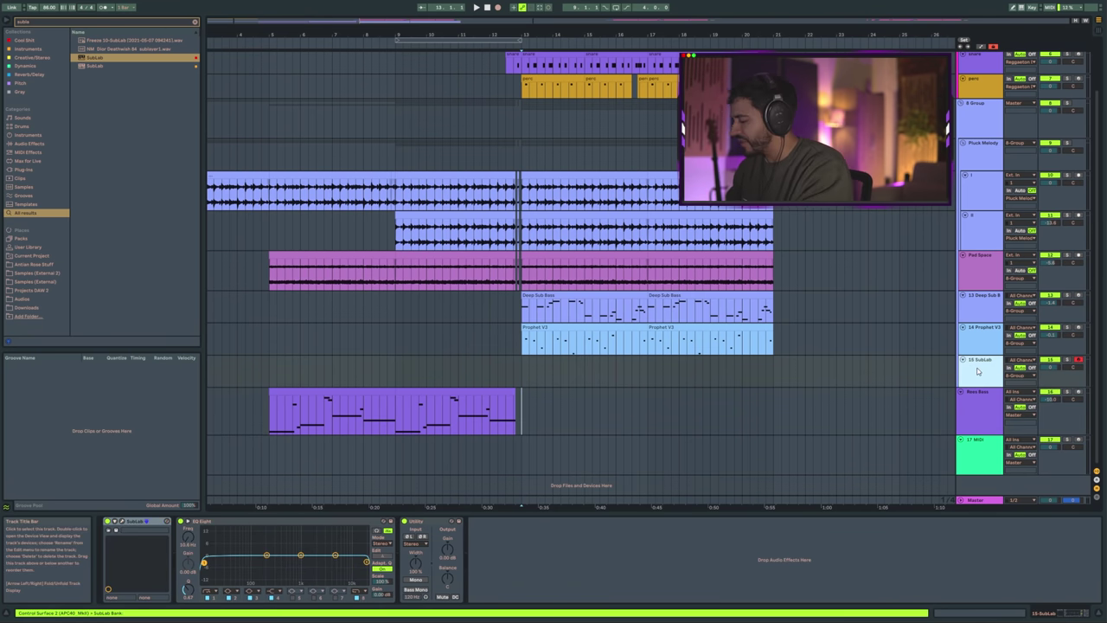
key(ctrl+f)
key(BackSpace)
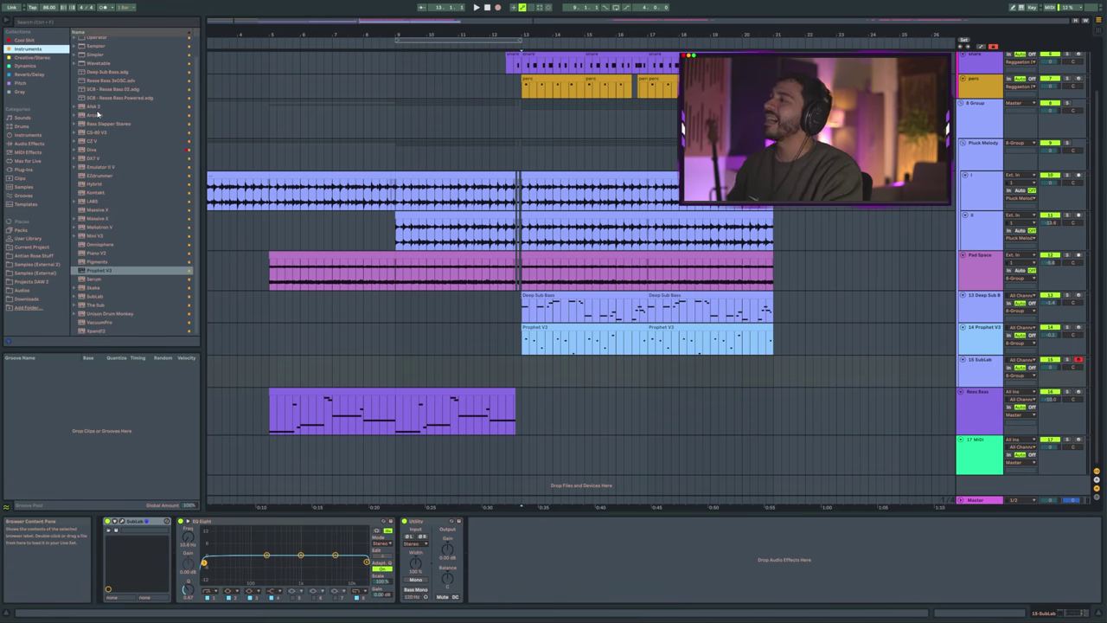
click(95, 106)
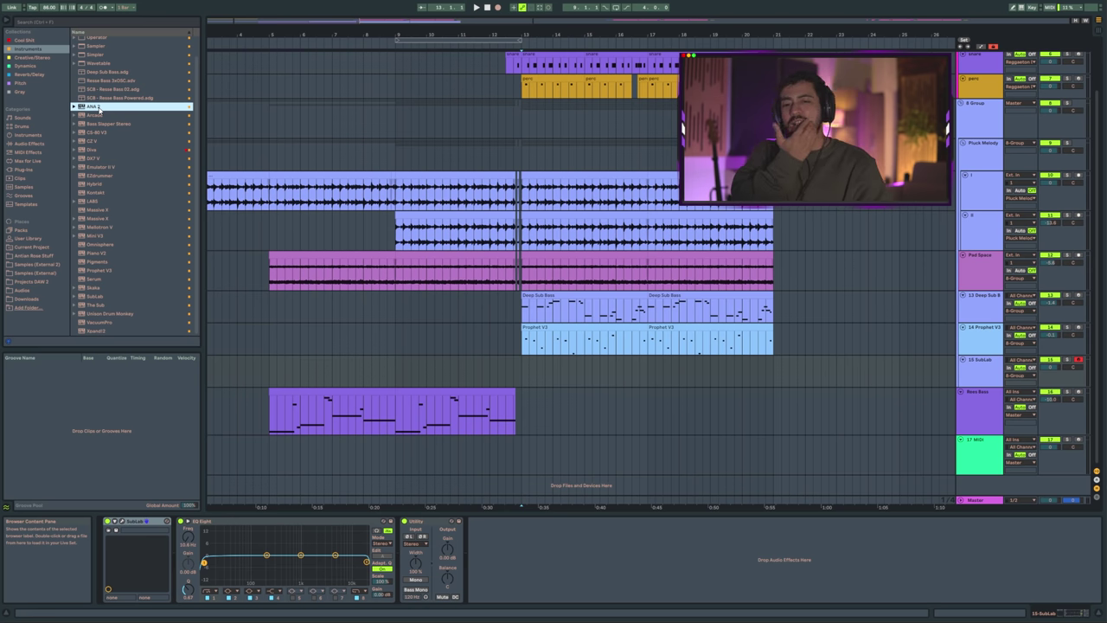
double_click(96, 106)
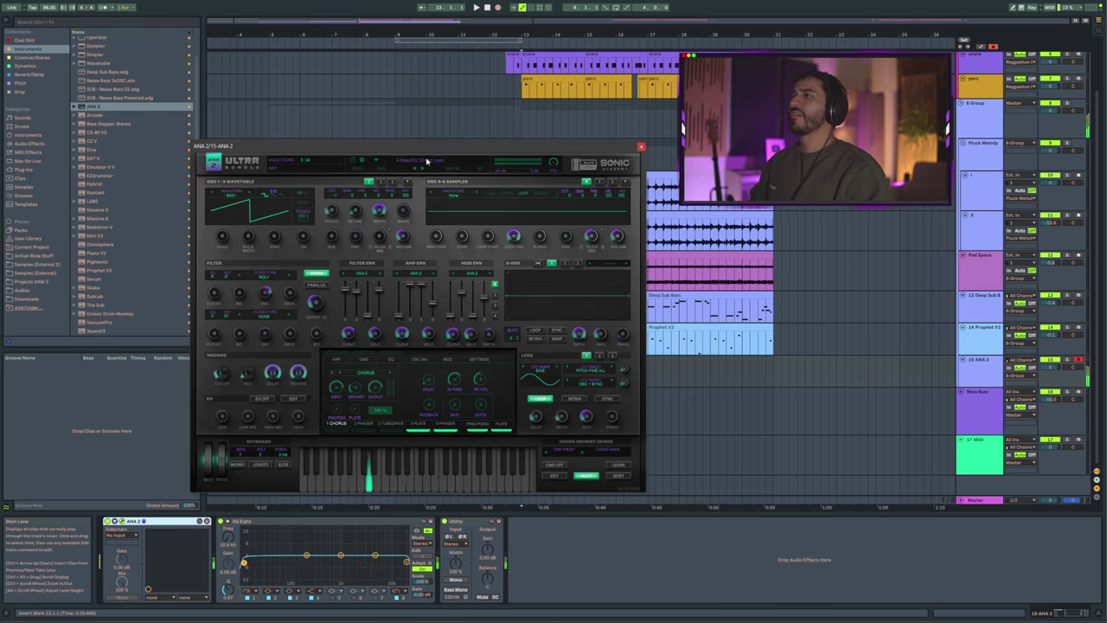
Step: Browse ANA 2's presets in its preset browser
click(482, 163)
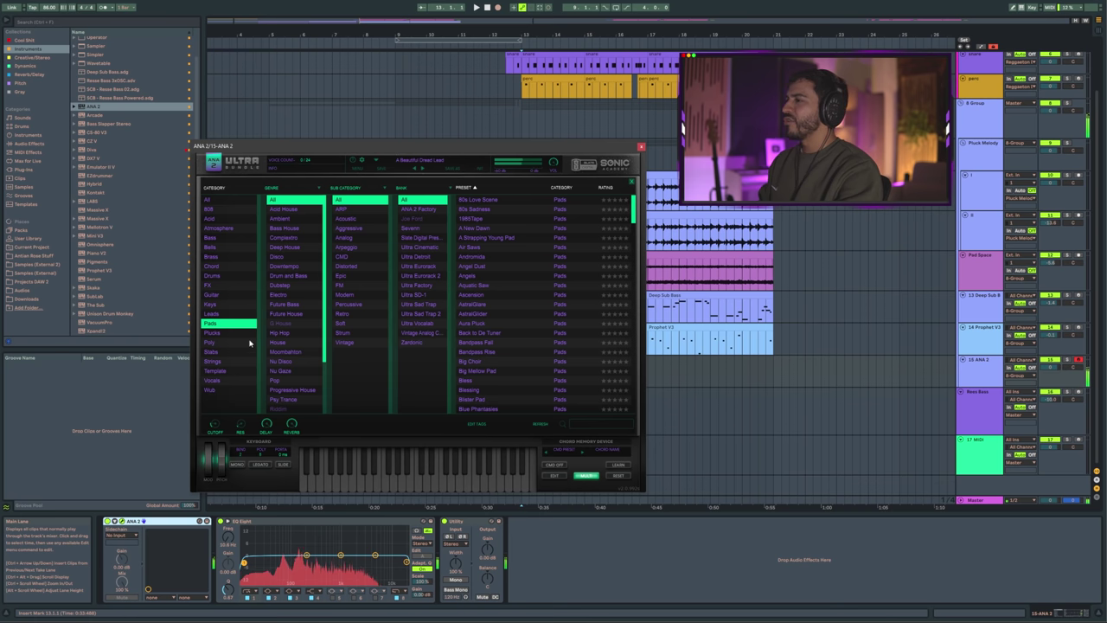
click(278, 257)
click(480, 200)
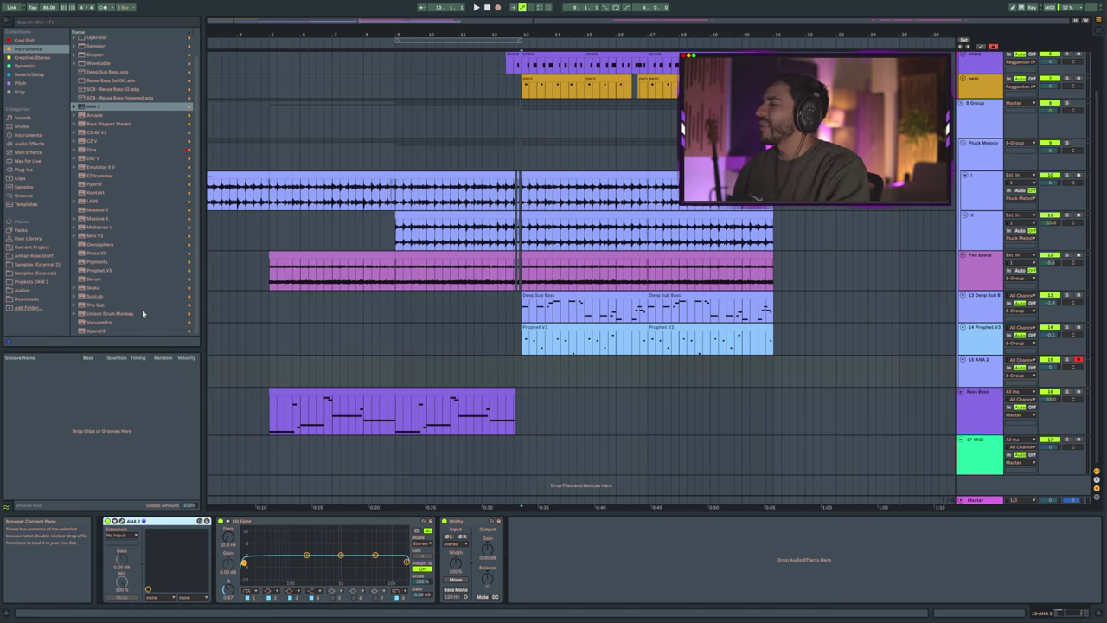
Step: Load Omnisphere from the Spectrasonics plug-ins onto track 15 in place of ANA 2, look over its patch browser, and close it
scroll(149, 300, up, 1)
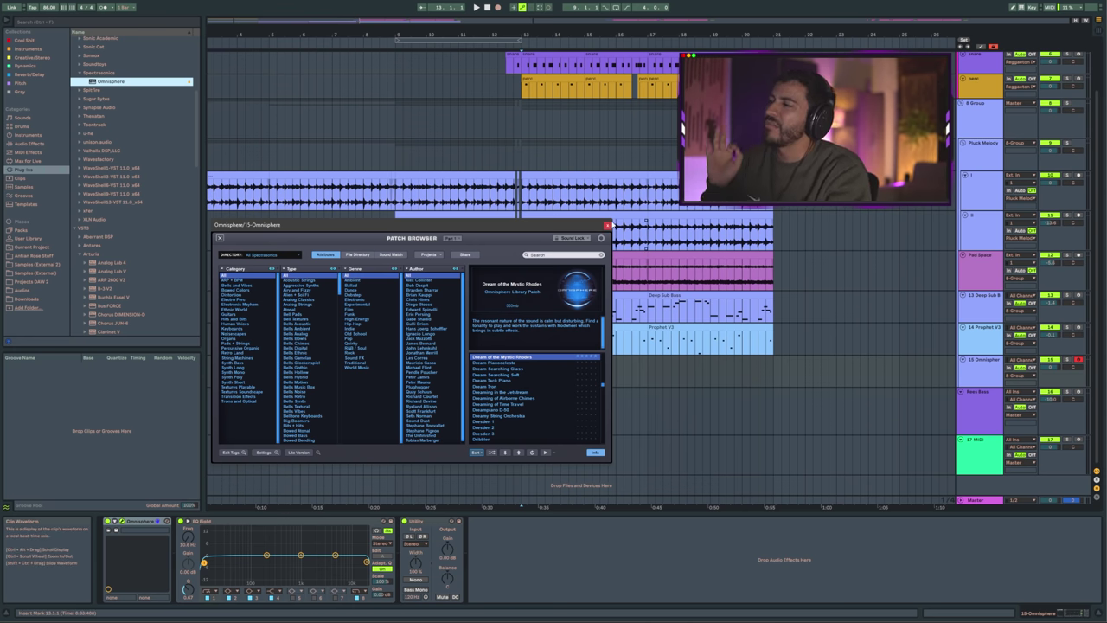
click(608, 225)
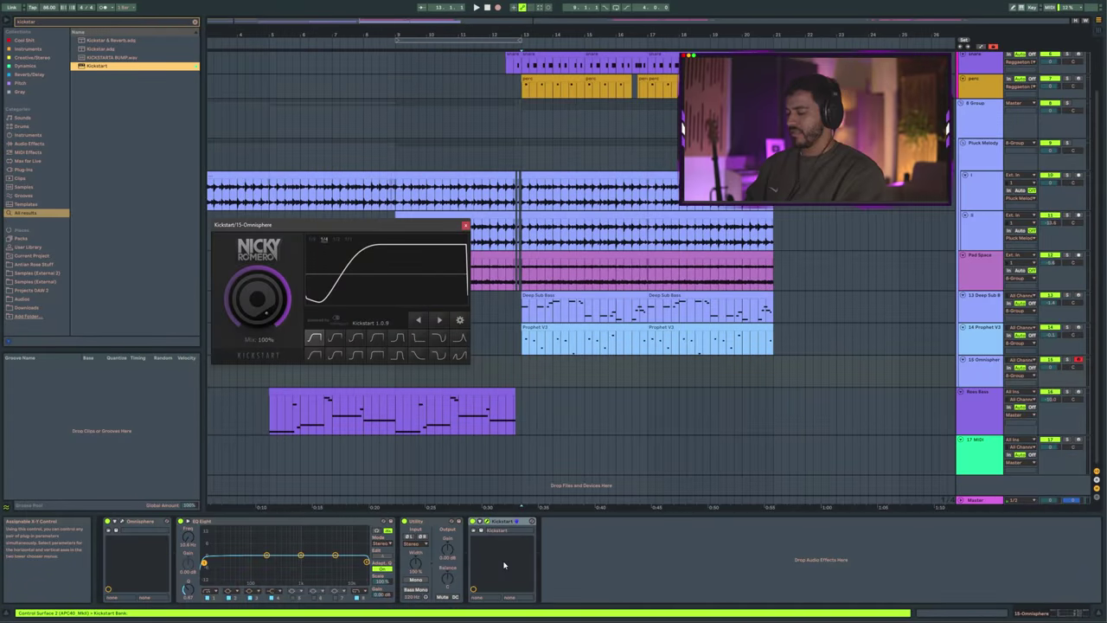
Step: Add Kickstart and Endless Smile to the Omnisphere track, adjust Endless Smile's intensity, and close its window
key(space)
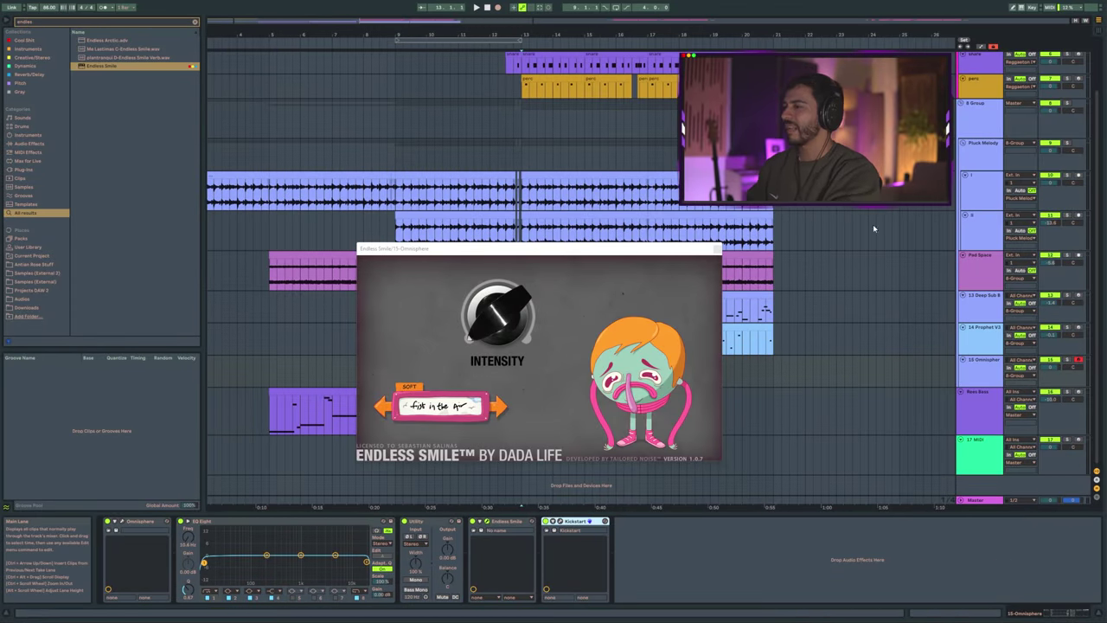
key(space)
drag(489, 358, 519, 319)
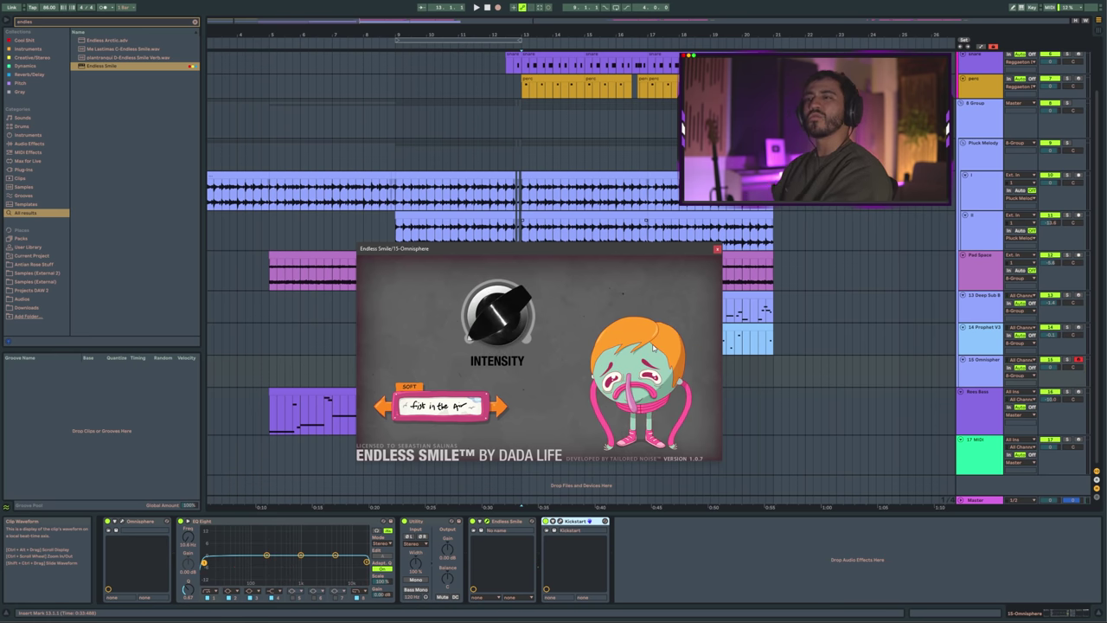
click(717, 250)
Step: Delete Kickstart and Endless Smile from the Omnisphere track, load UAD Oxford Inflator there instead, and close its window
key(Delete)
key(Delete)
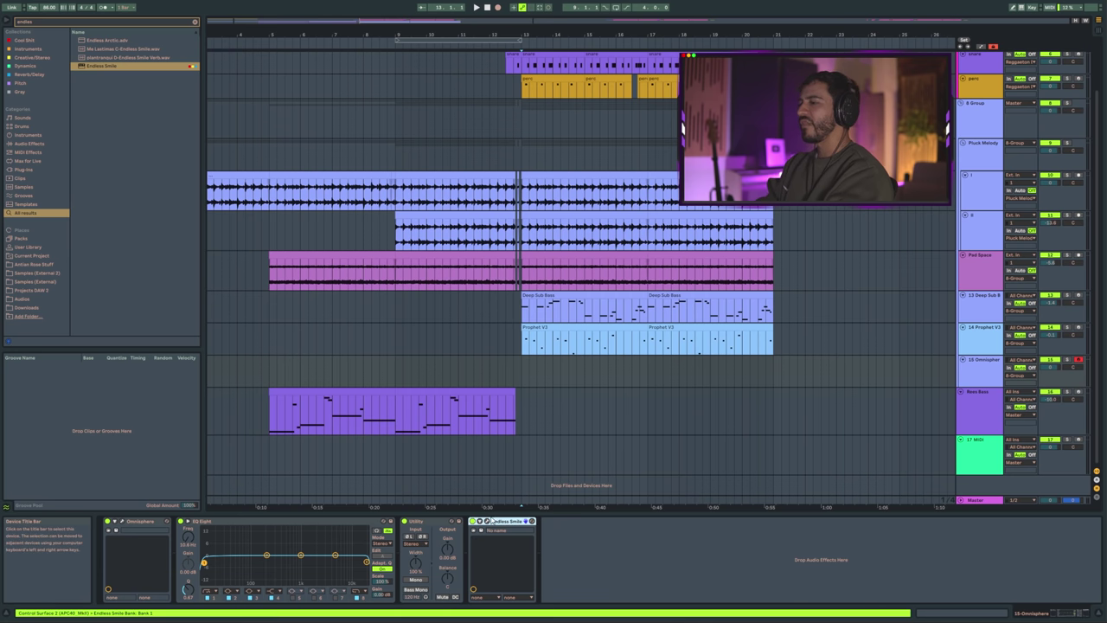
click(195, 22)
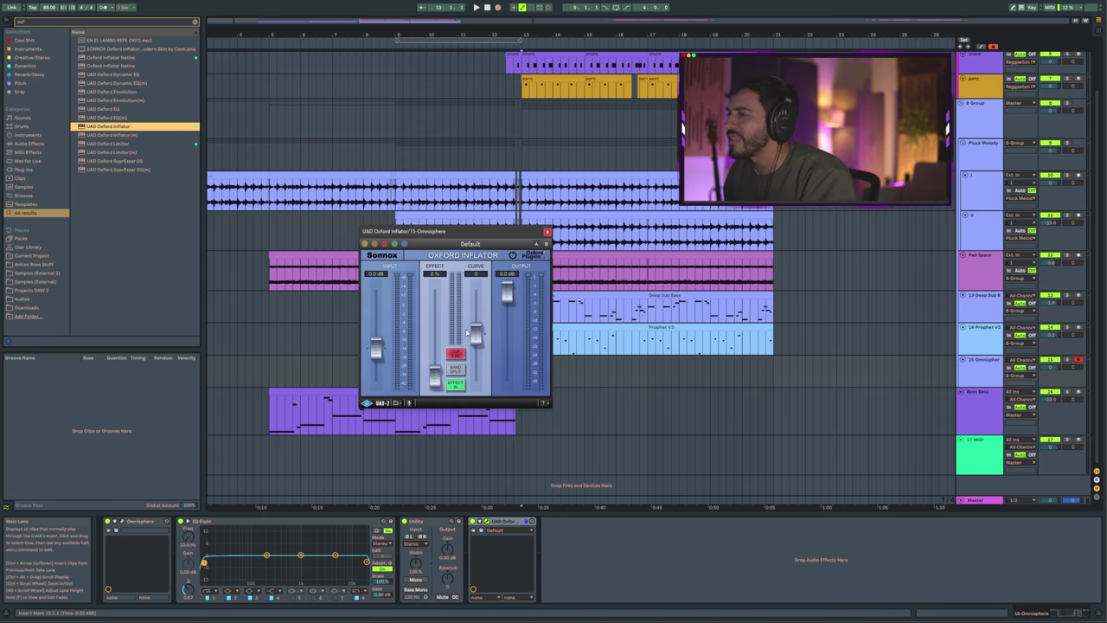
click(546, 232)
Step: Play the arrangement from bar 13 to hear the reggaeton drum loop with the other tracks
scroll(519, 87, up, 3)
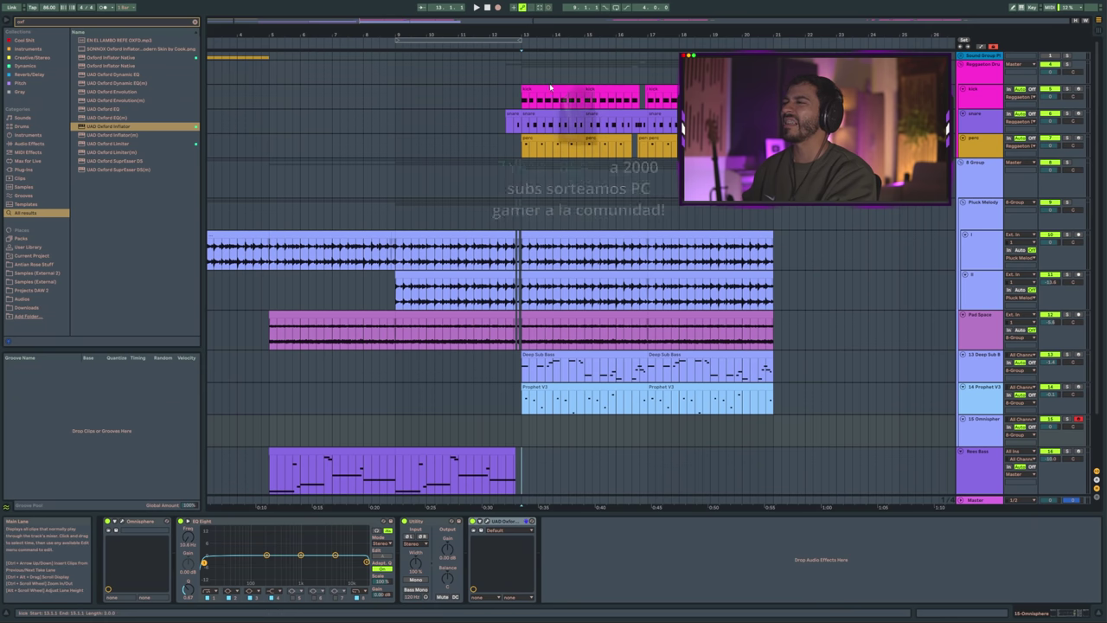
click(518, 83)
key(space)
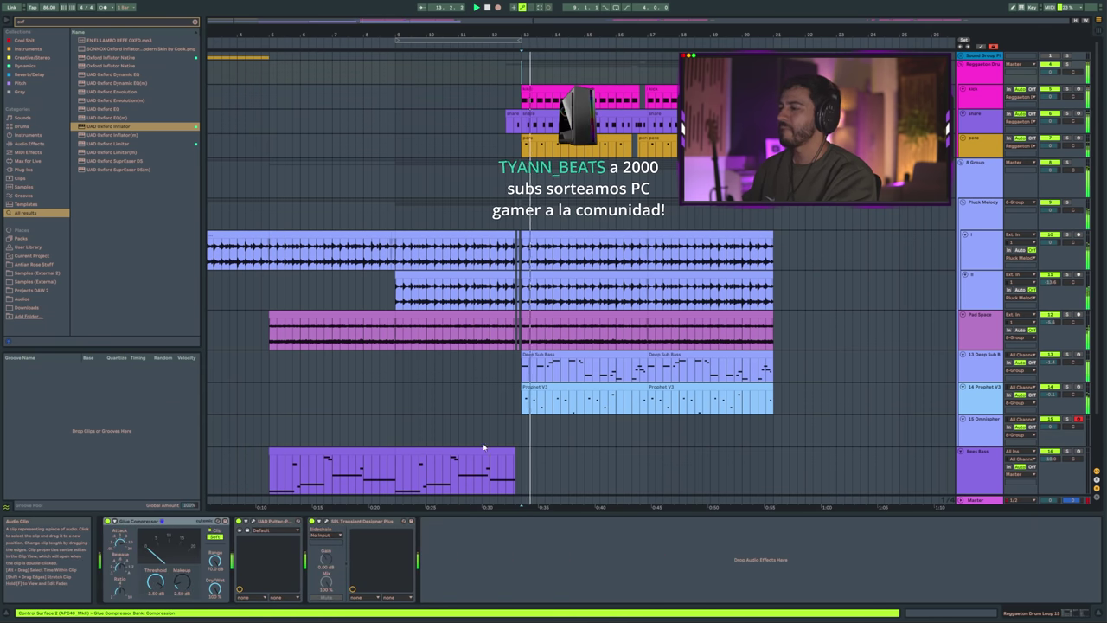
Step: Examine SPL Transient Designer Plus on the Reggaeton Drum Loop track, close it, and add UAD Teletronix LA-2A Gray after it
scroll(484, 406, down, 3)
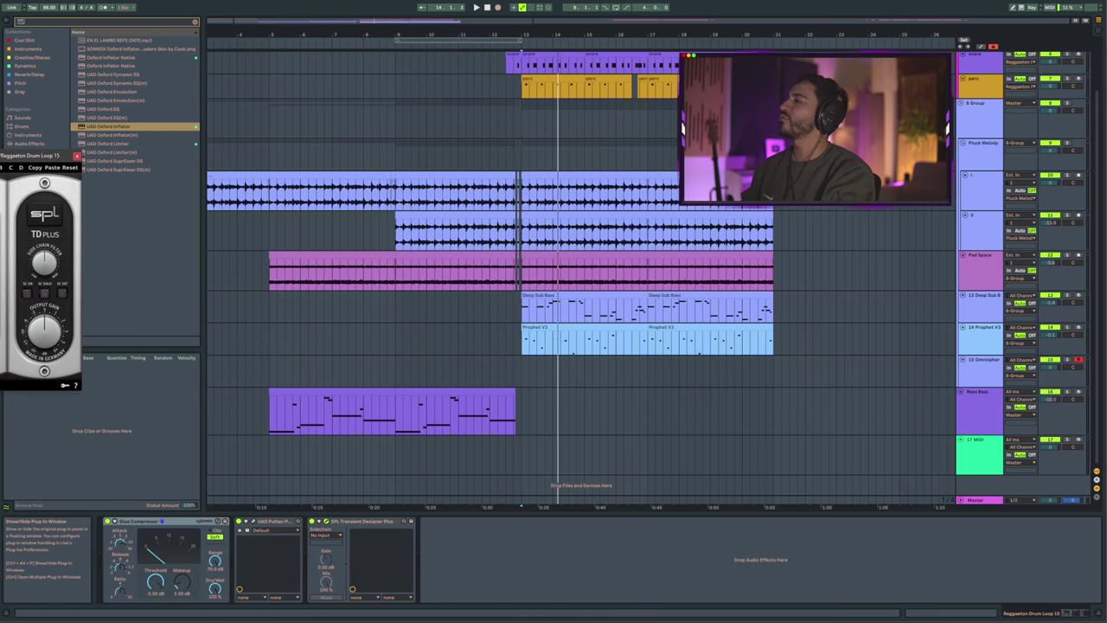
drag(2, 158, 488, 222)
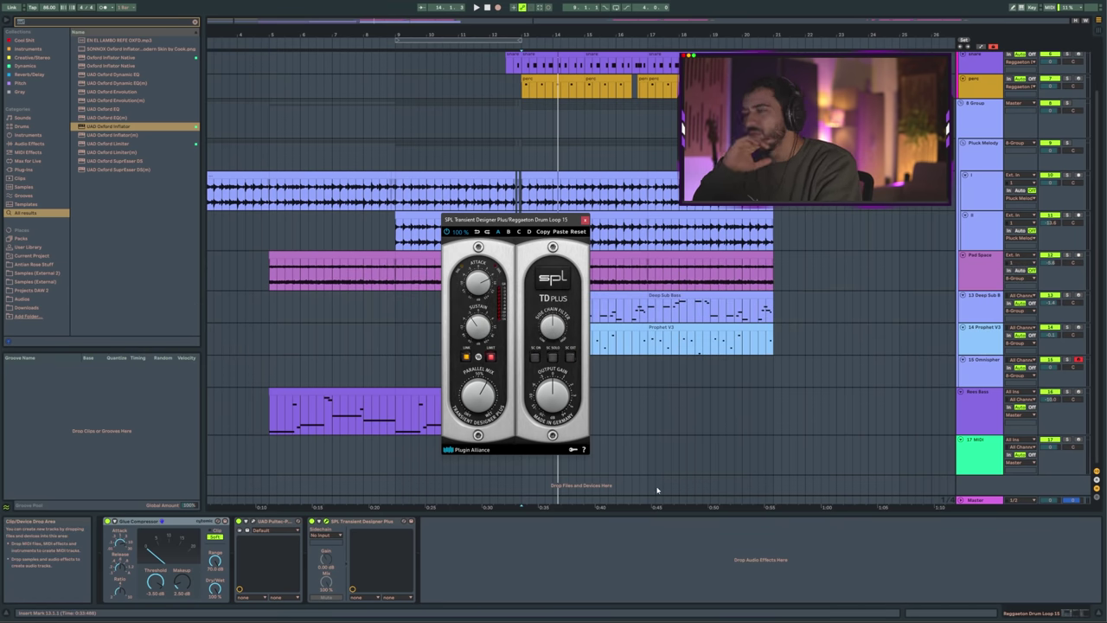
click(586, 220)
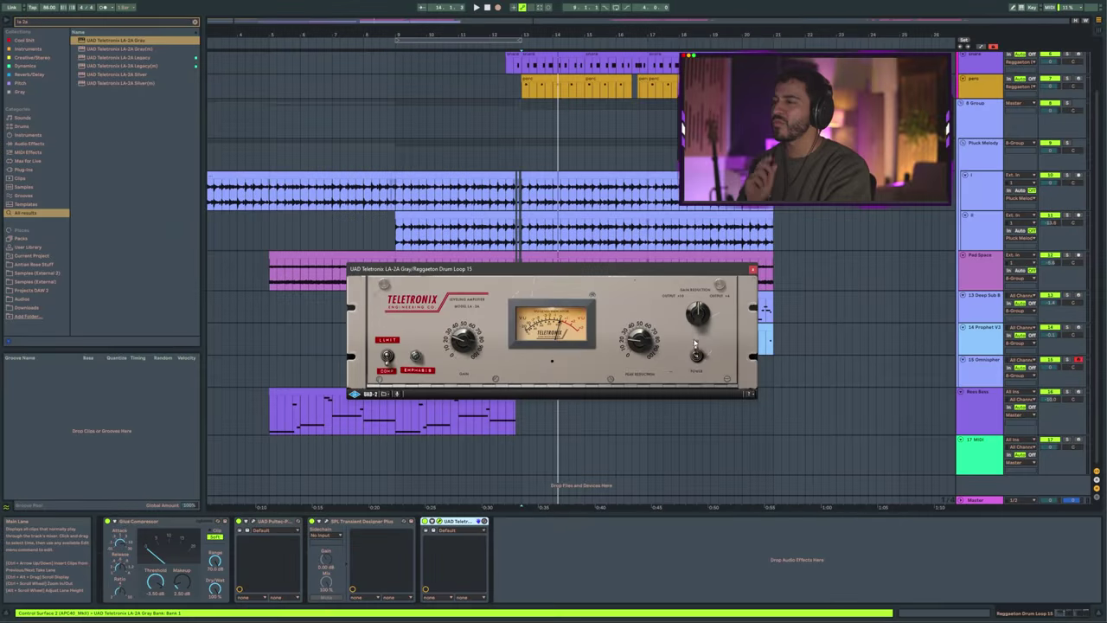
Step: Delete UAD Teletronix LA-2A Gray from the Reggaeton Drum Loop track, load Softube VC 2A in its place, and close its window
click(439, 521)
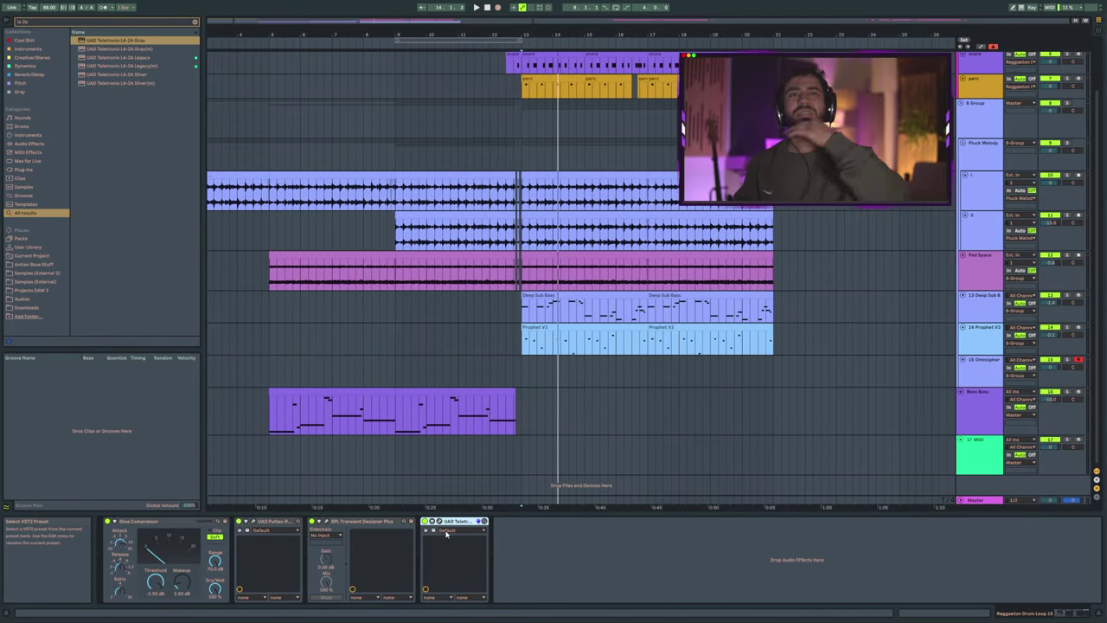
key(Delete)
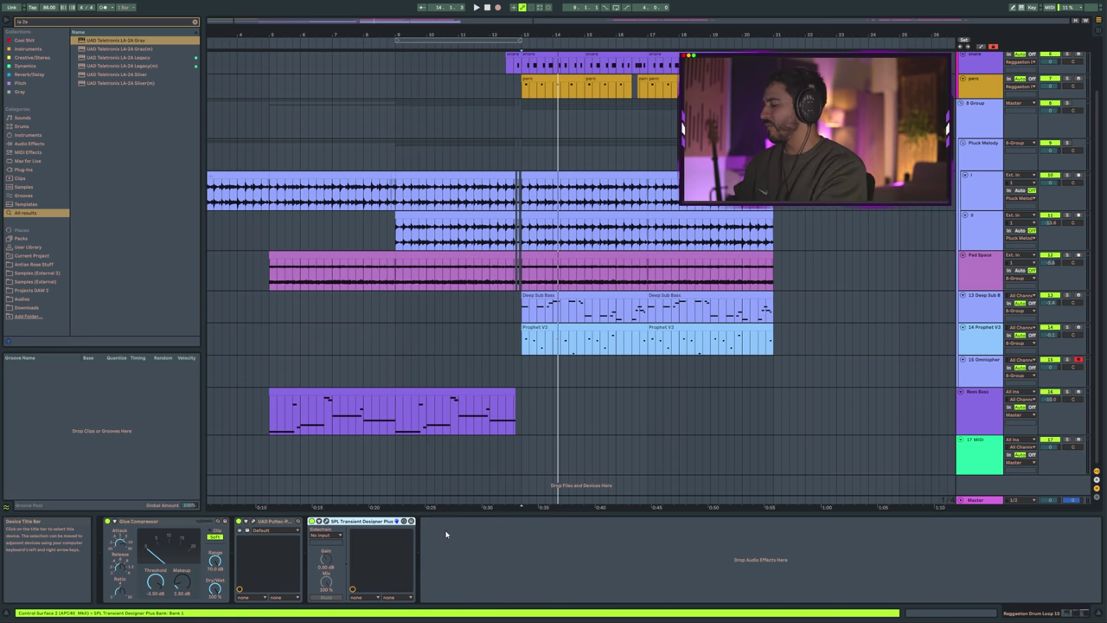
key(super+f)
text(vc 2a)
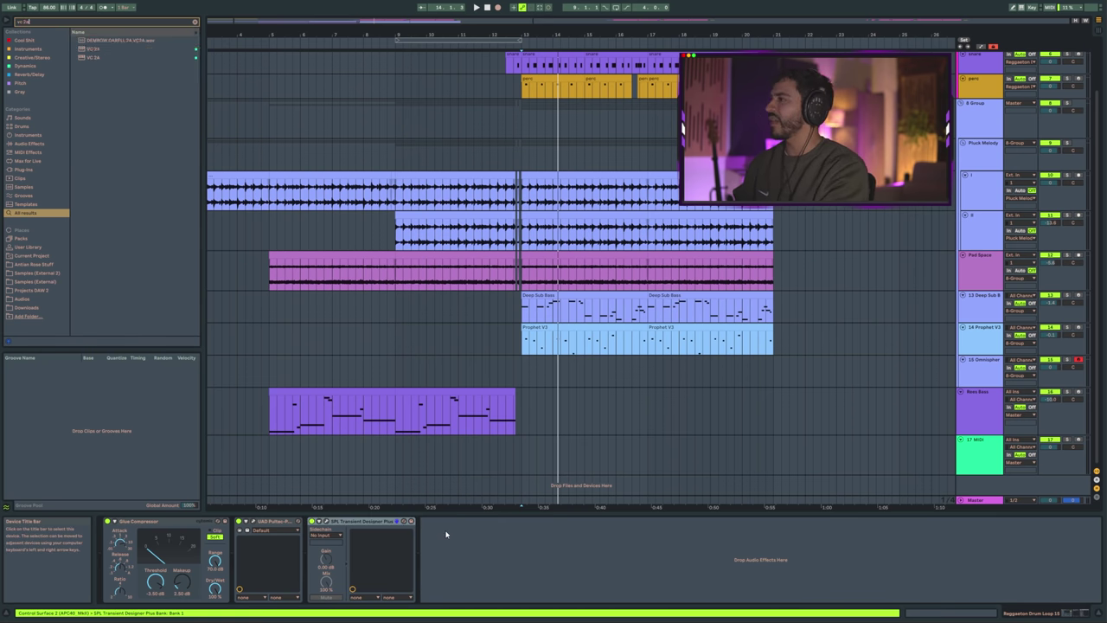
key(Down)
key(Down)
key(Return)
drag(604, 226, 509, 243)
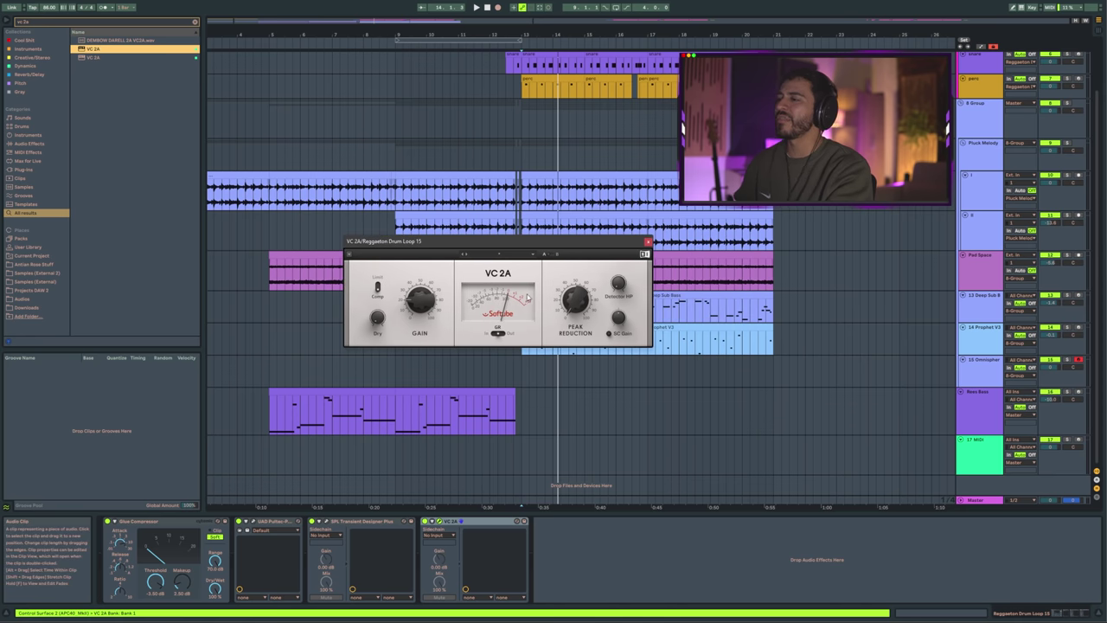
click(647, 241)
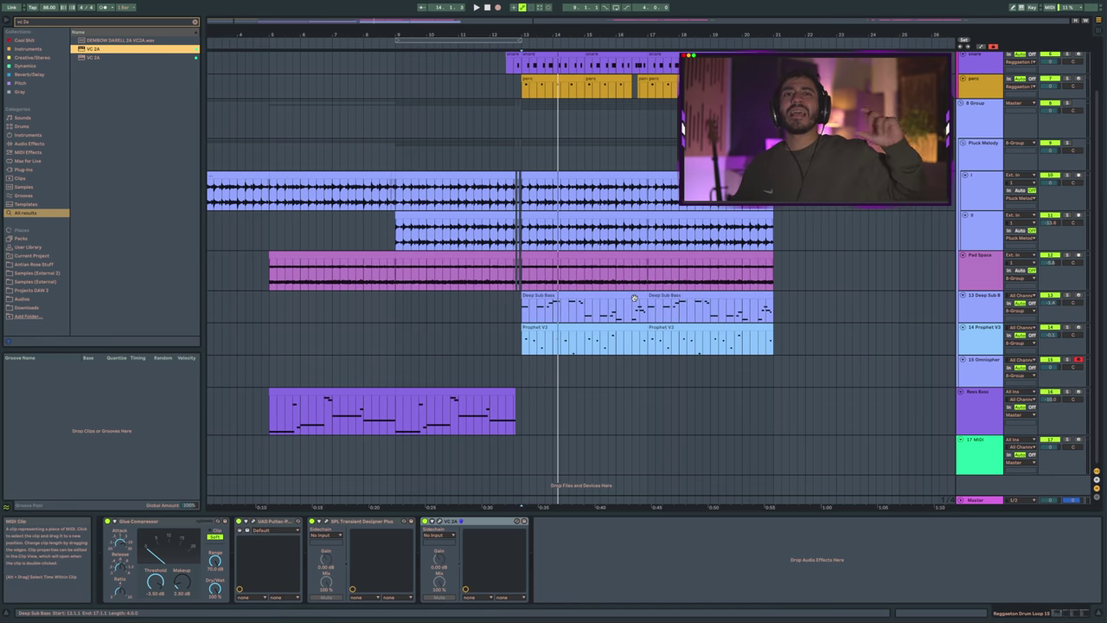
Step: Search the browser for "cla 2a" and undo adding VC 2A to the drum loop track
key(ctrl+f)
text(cla 2a)
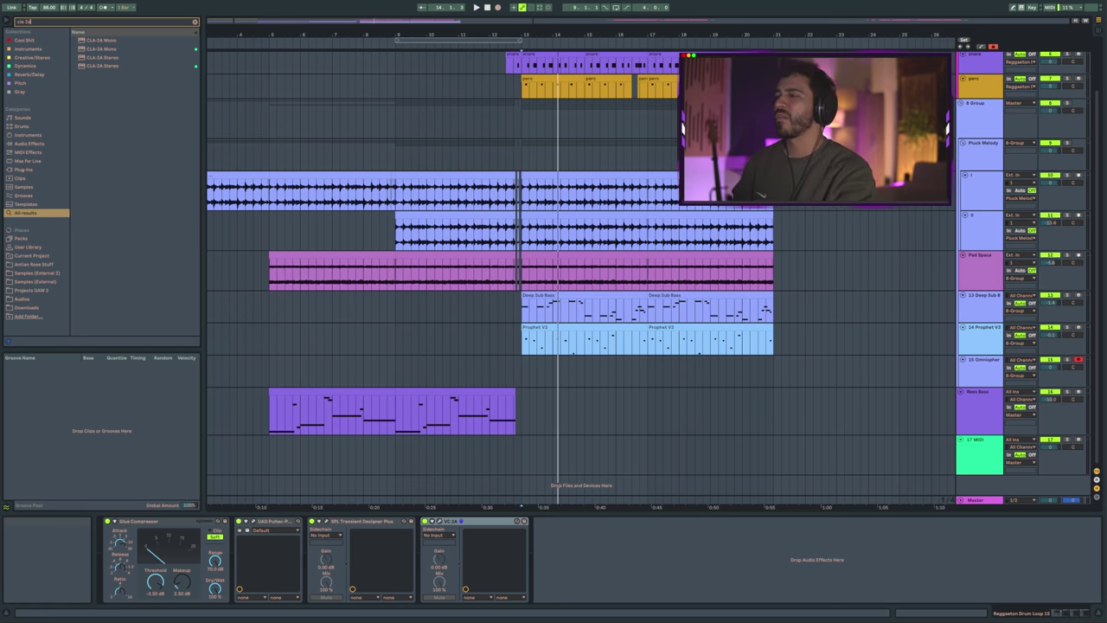
key(ctrl+z)
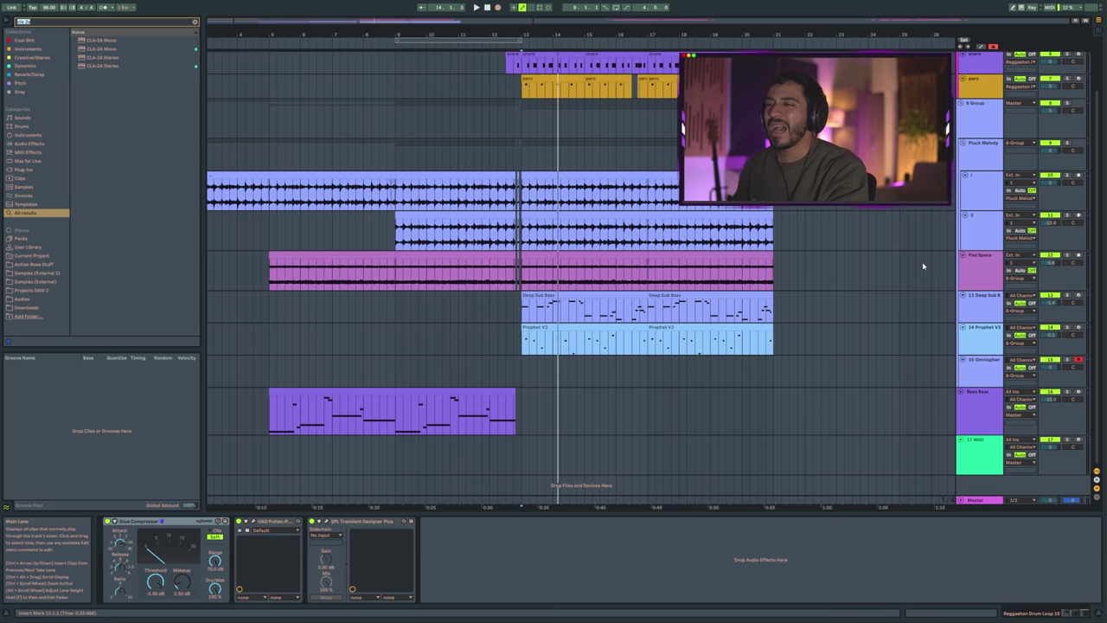
Step: On the Prophet V3 track, move ValhallaVintageVerb ahead of Kickstart, stop playback, and toggle the reverb's bypass
click(980, 270)
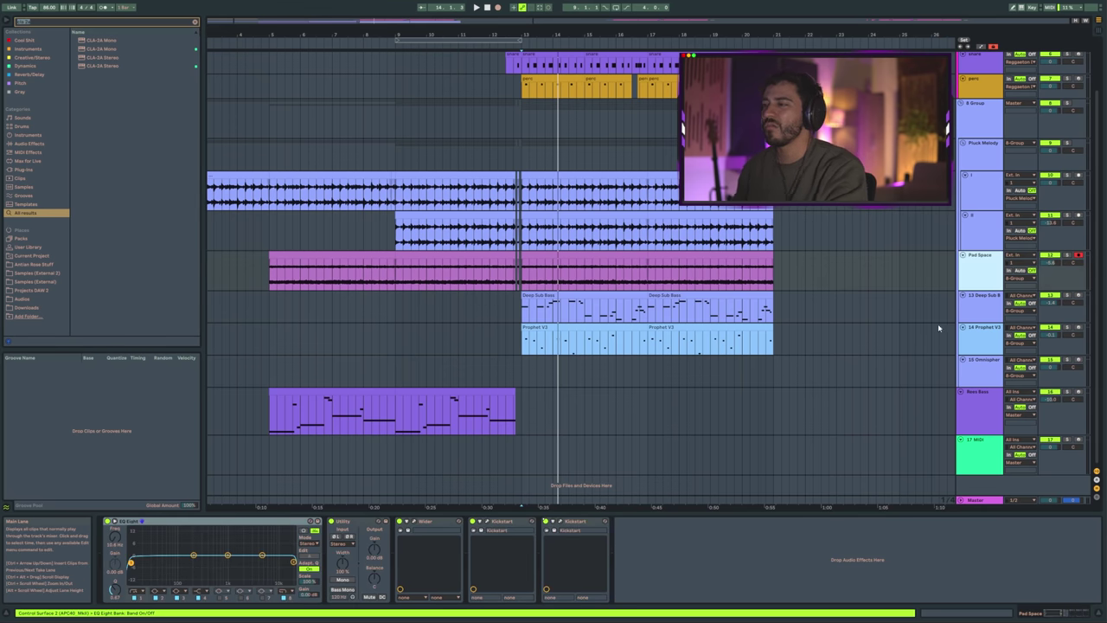
click(937, 327)
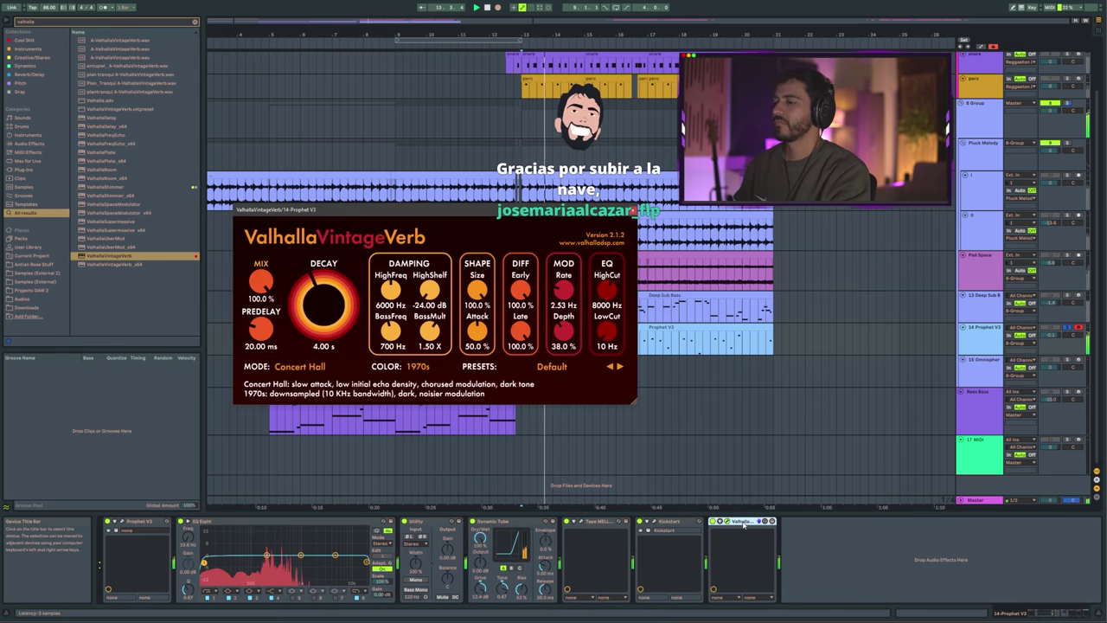
drag(742, 521, 606, 568)
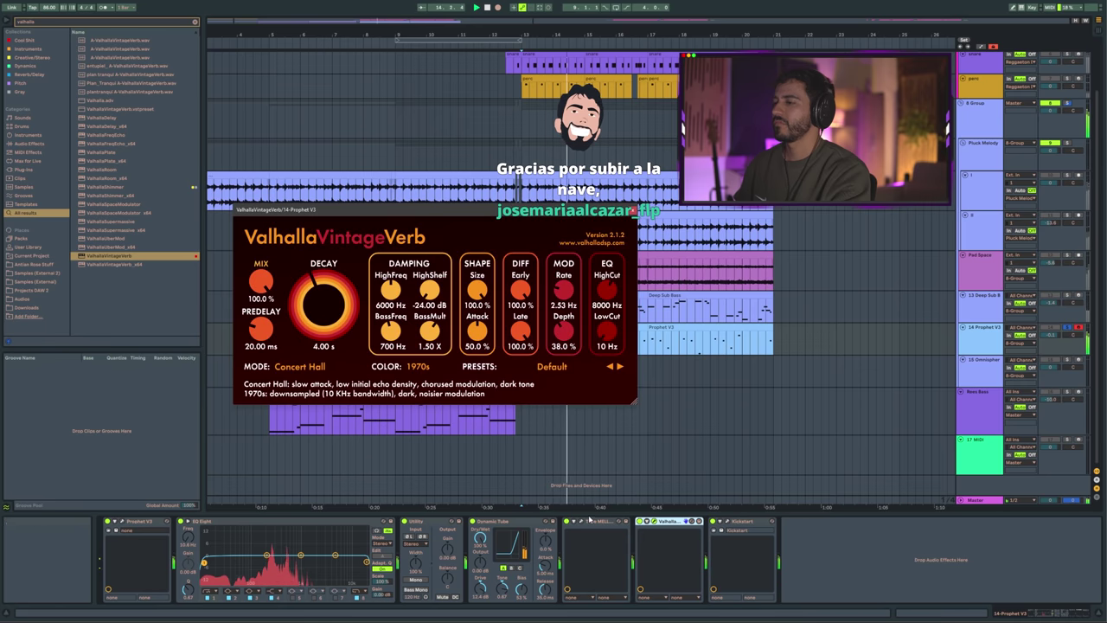
key(space)
click(638, 522)
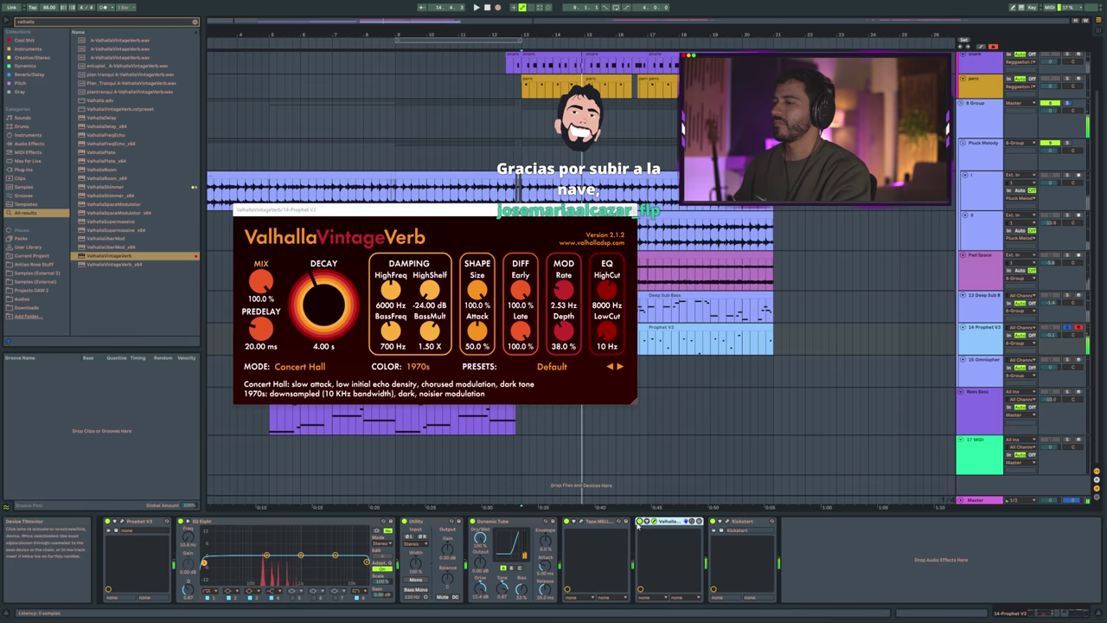
Step: Set ValhallaVintageVerb's color to 1980s, decay to 3.20 s and mix to 86.8%, and close its window
click(425, 396)
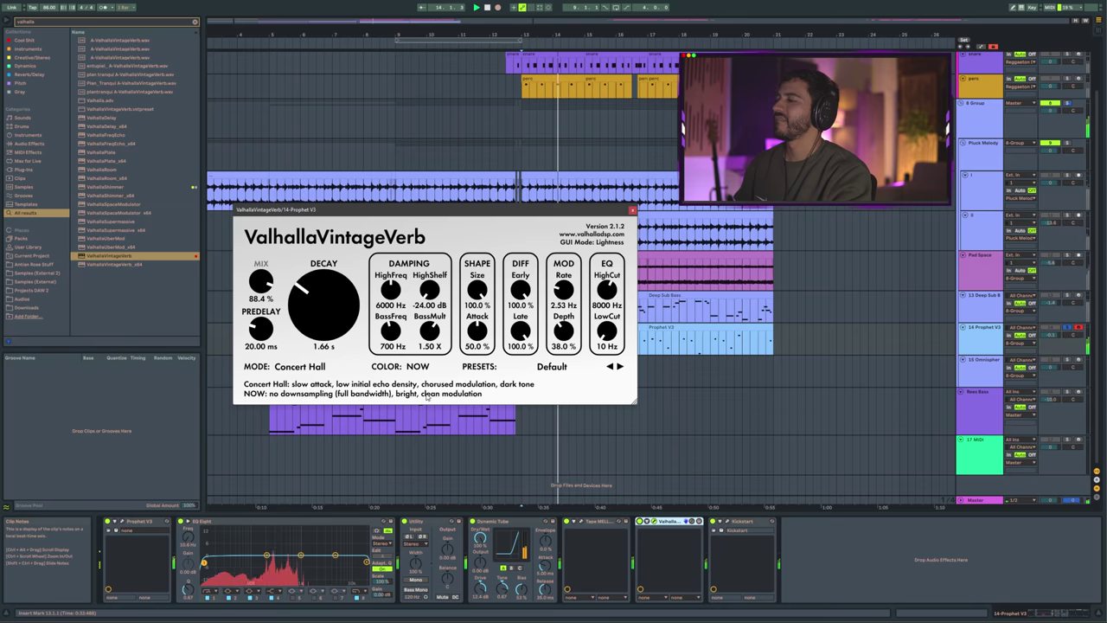
click(420, 368)
click(425, 387)
drag(334, 312, 334, 306)
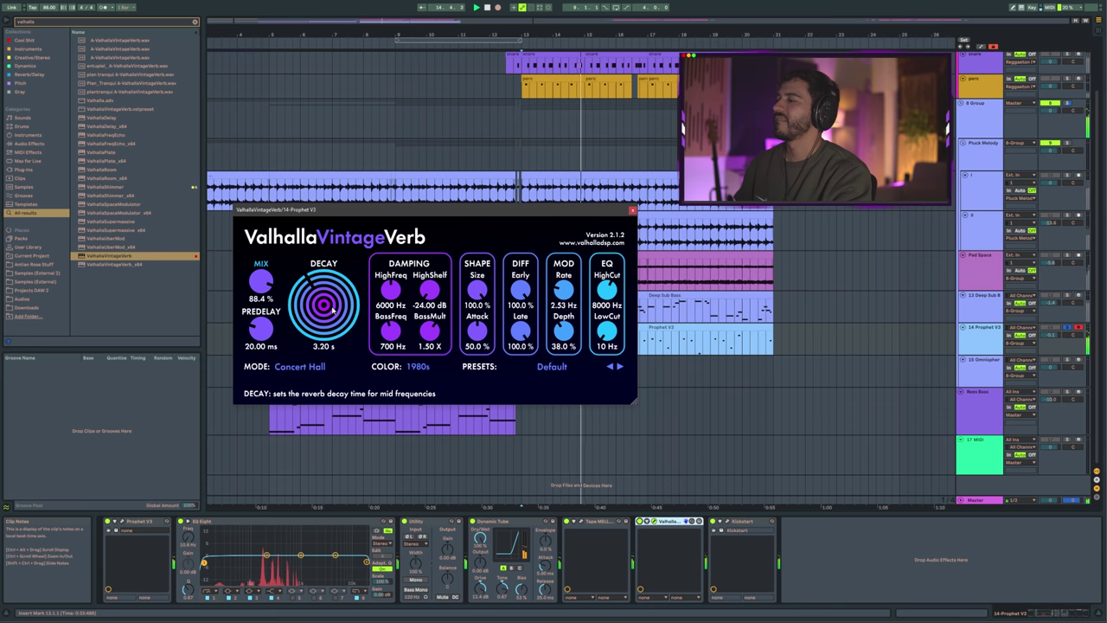
drag(268, 283, 269, 288)
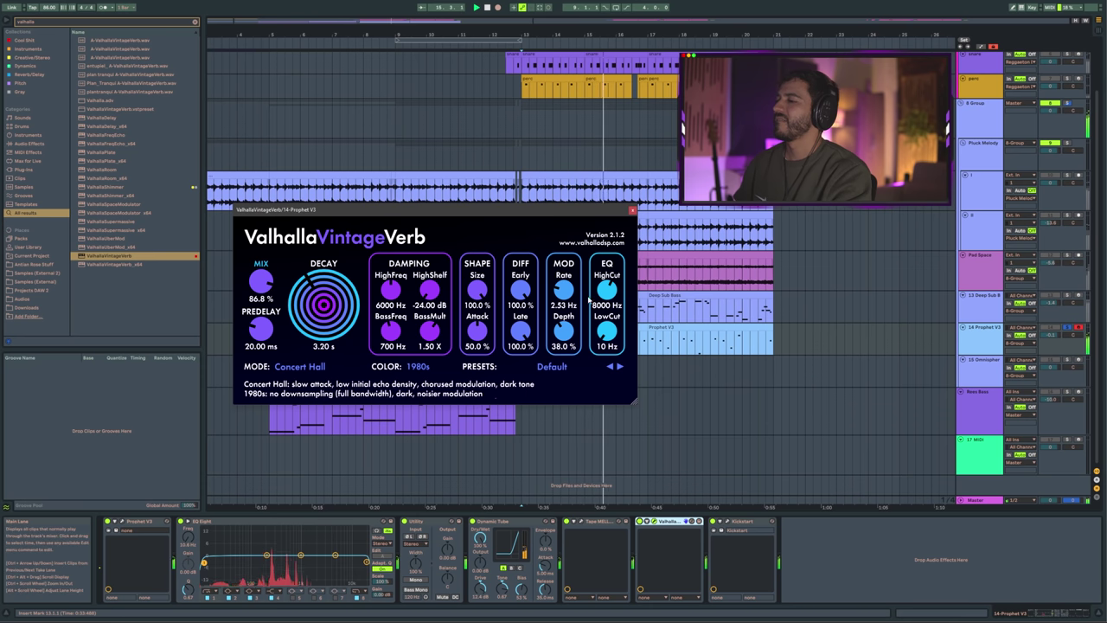
click(631, 210)
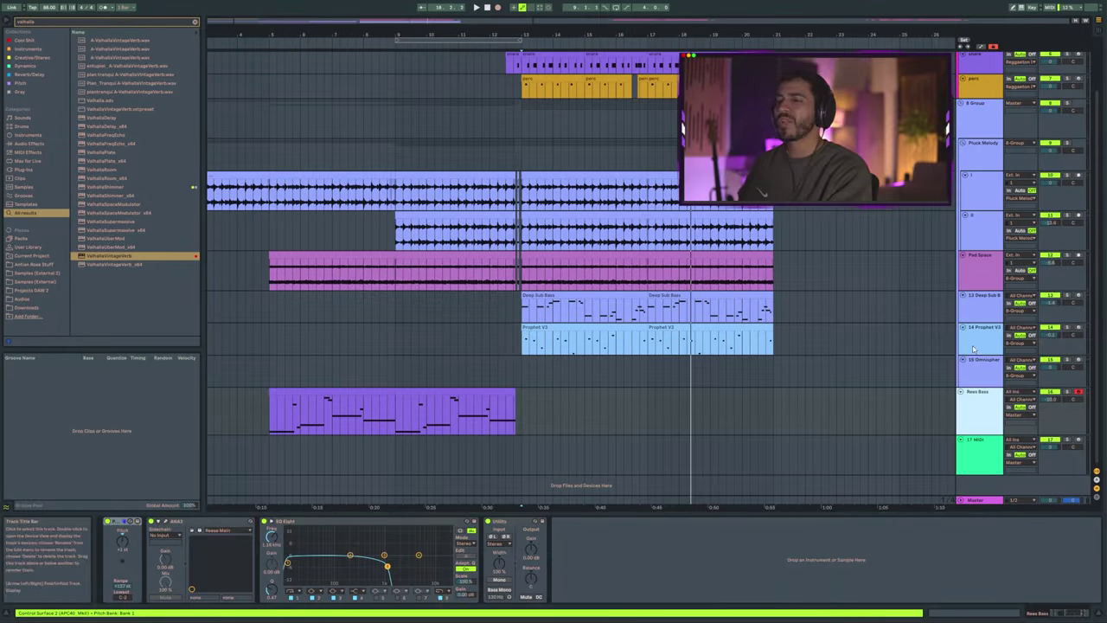
Step: Add Rev INTENSITY to the Prophet V3 track, play the part soloed, and adjust the plugin's dry/wet balance
click(972, 349)
key(ctrl+f)
text(intensity)
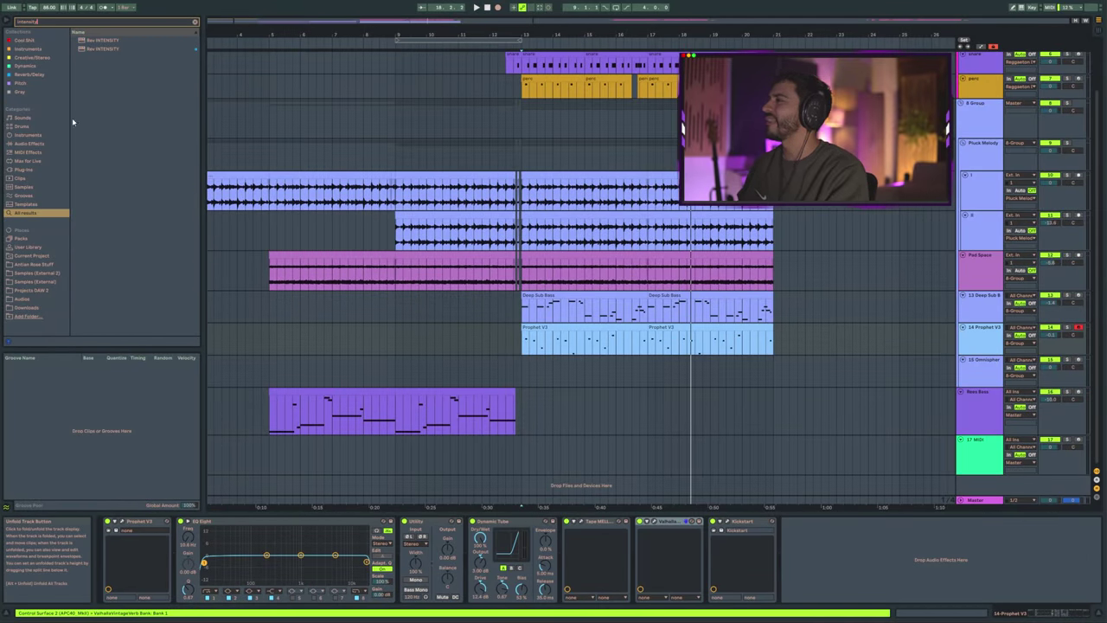
click(102, 48)
key(s)
key(space)
drag(614, 277, 614, 271)
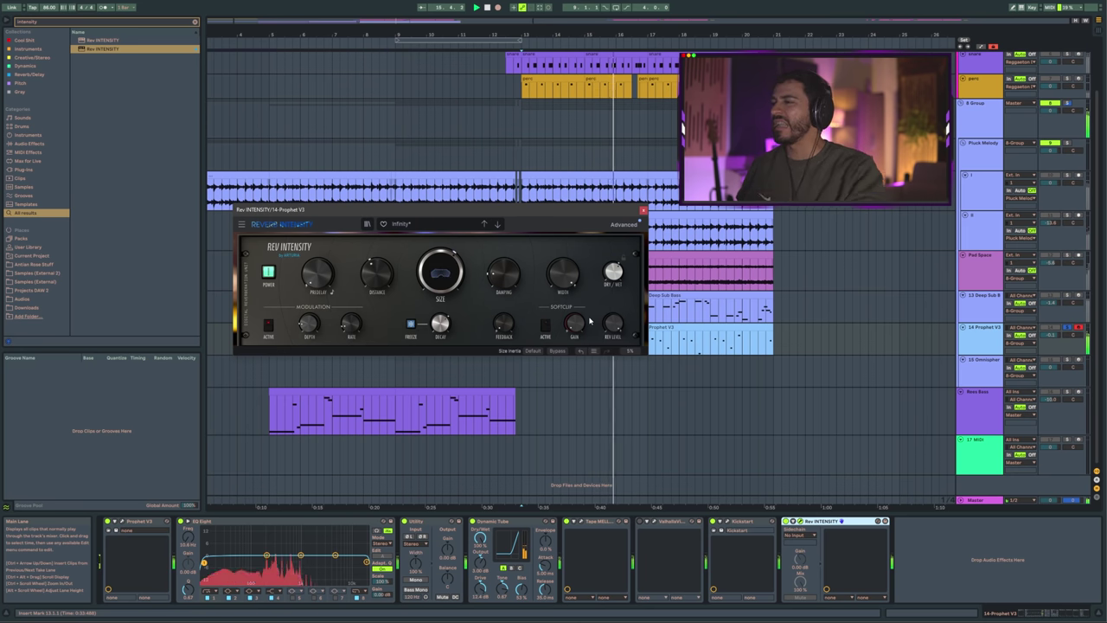
Step: Show Rev INTENSITY's advanced controls and browse its preset types, including Reverb
click(624, 225)
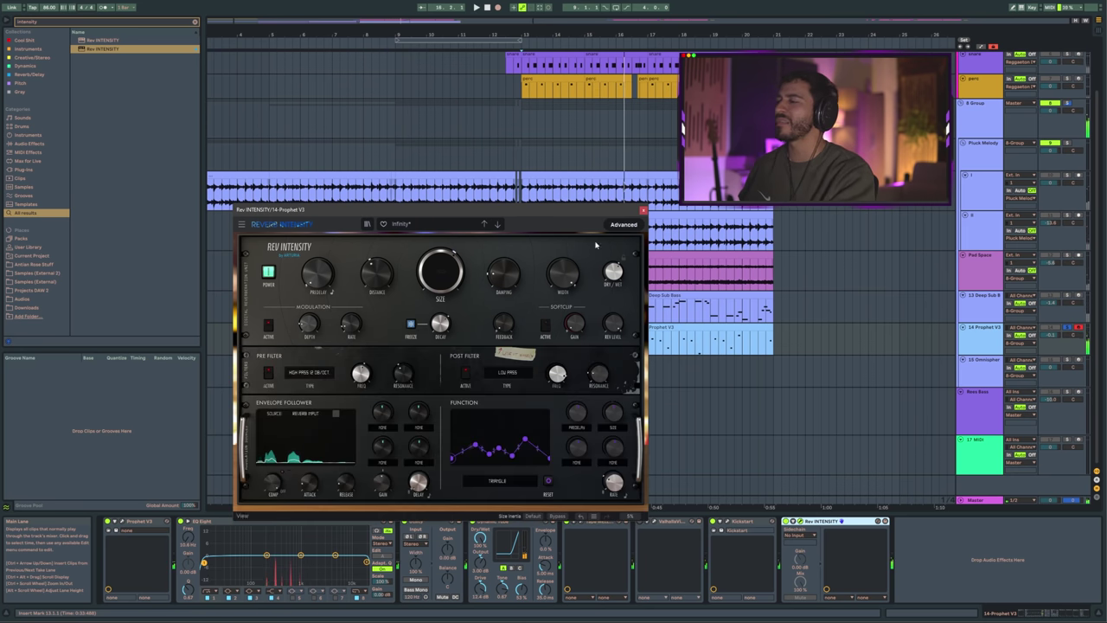
drag(528, 217, 521, 164)
mouse_move(381, 157)
mouse_down()
mouse_move(357, 168)
mouse_move(370, 160)
mouse_up()
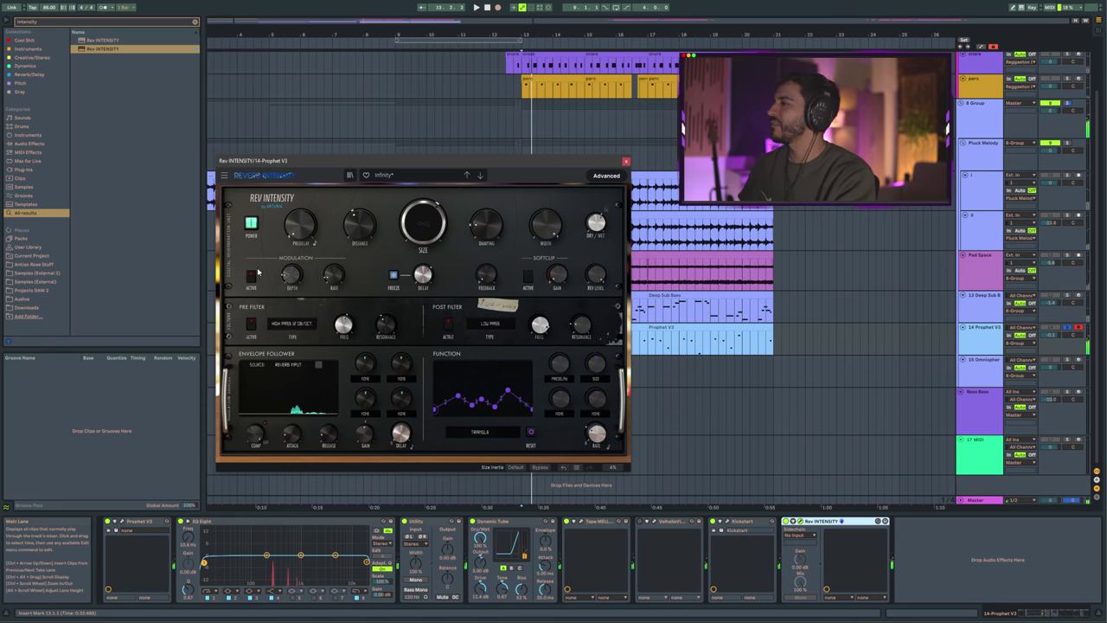
click(669, 359)
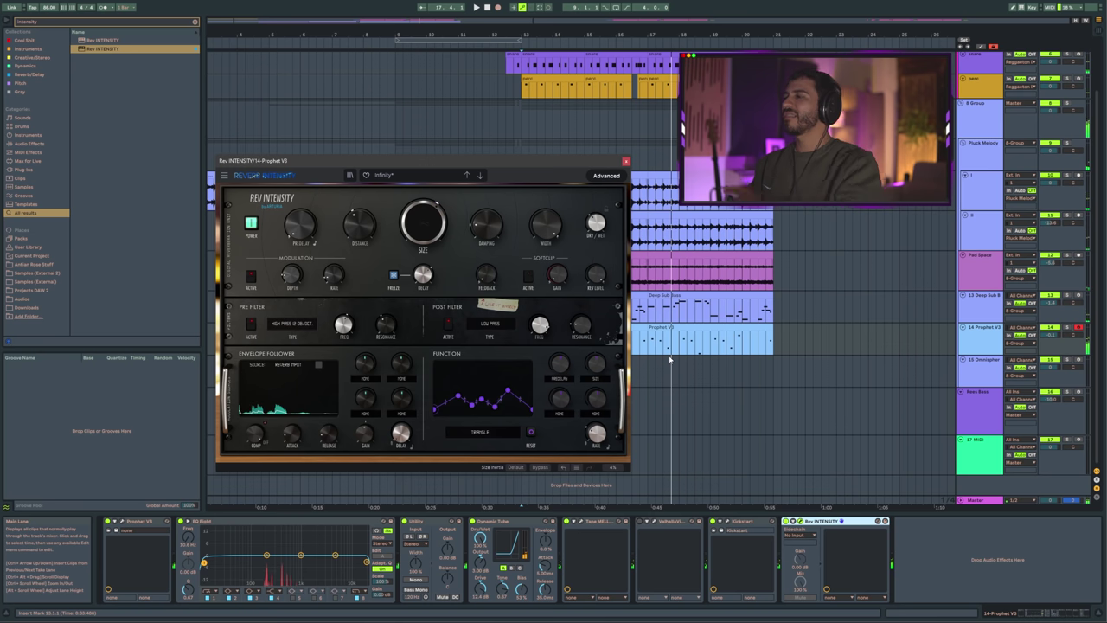
click(387, 179)
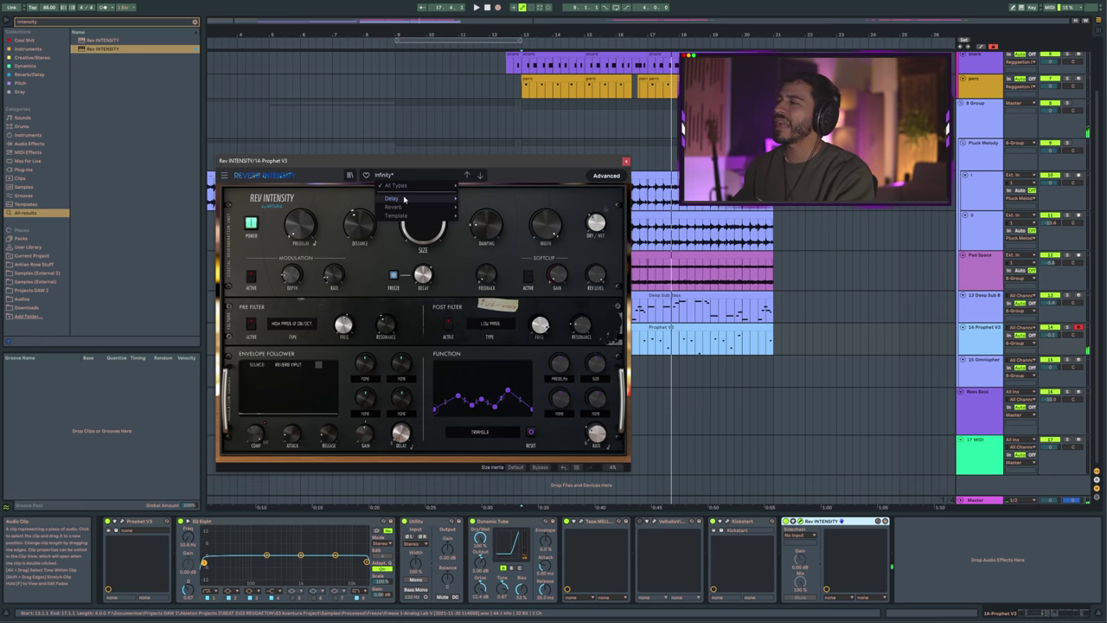
mouse_move(394, 207)
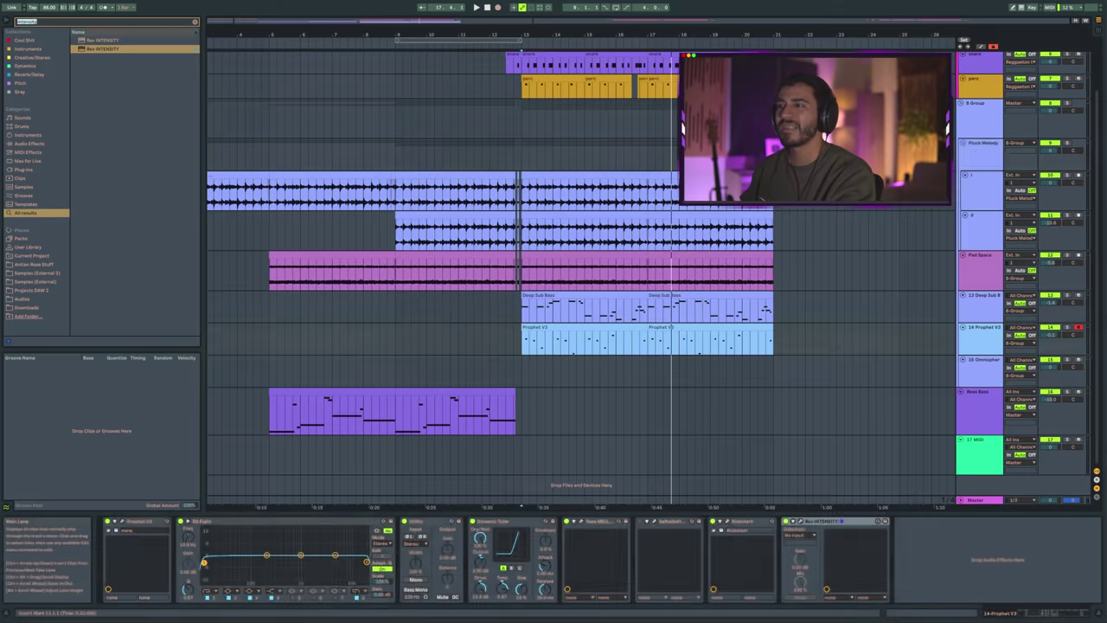
Step: Examine FabFilter Saturn 2 on the Pluck Melody track and close its window
click(974, 152)
drag(366, 199, 511, 243)
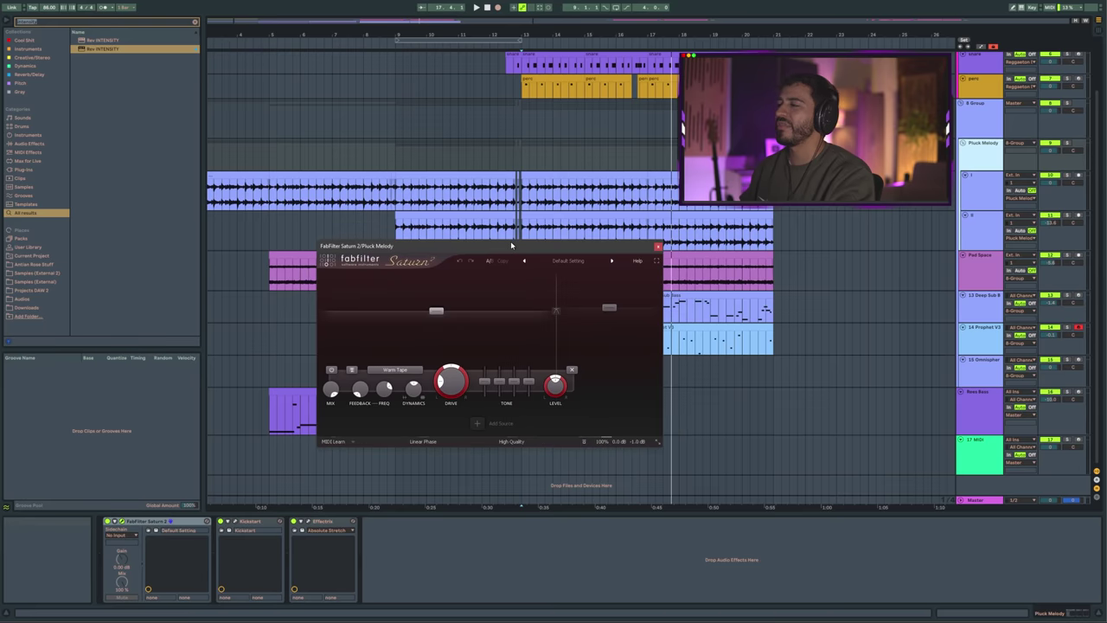
click(656, 245)
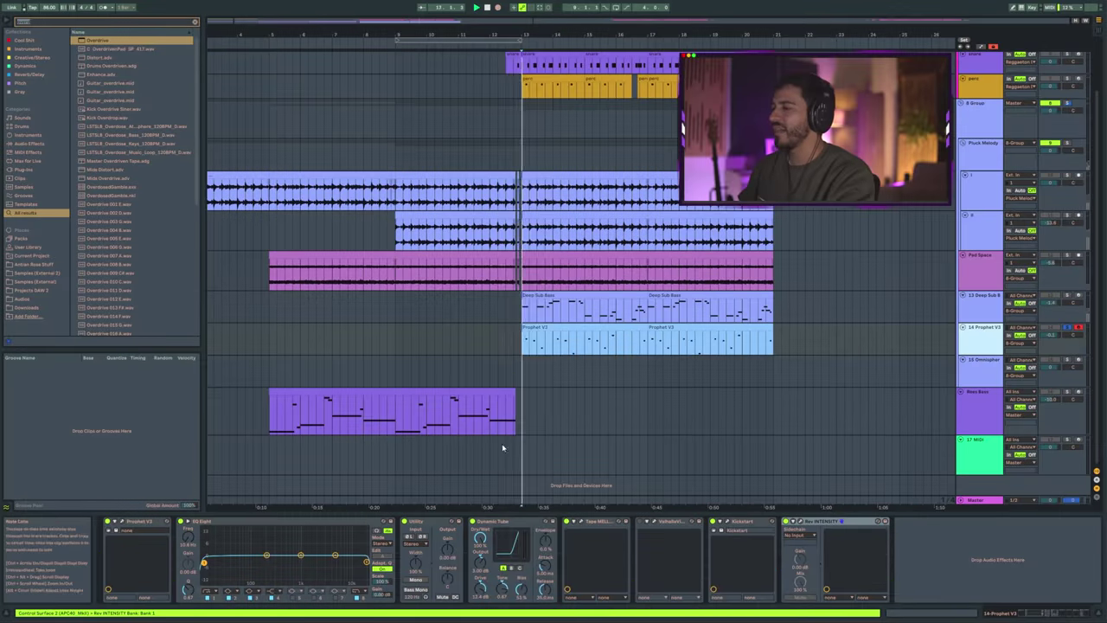
Step: Bypass Dynamic Tube on the Prophet V3 track during playback to compare the sound, and re-enable it
click(473, 521)
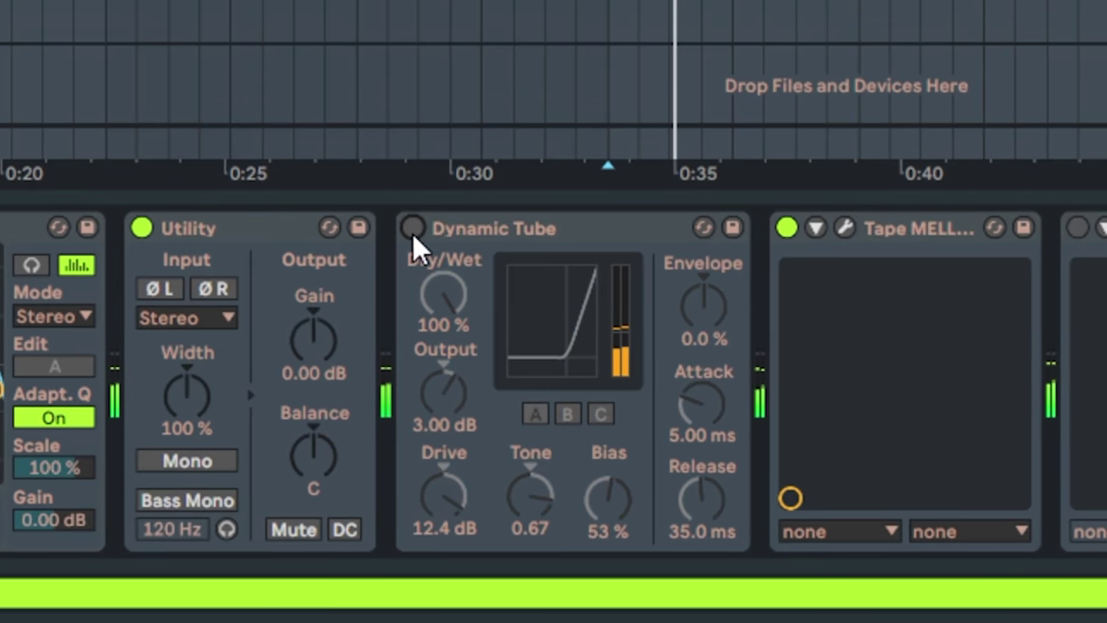
key(space)
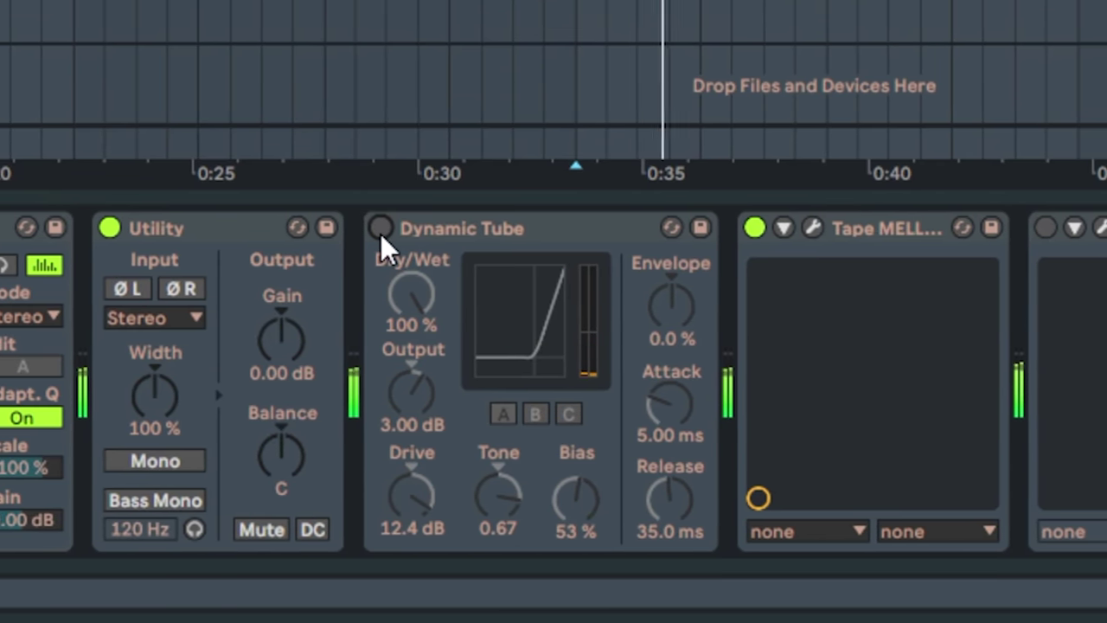
click(388, 229)
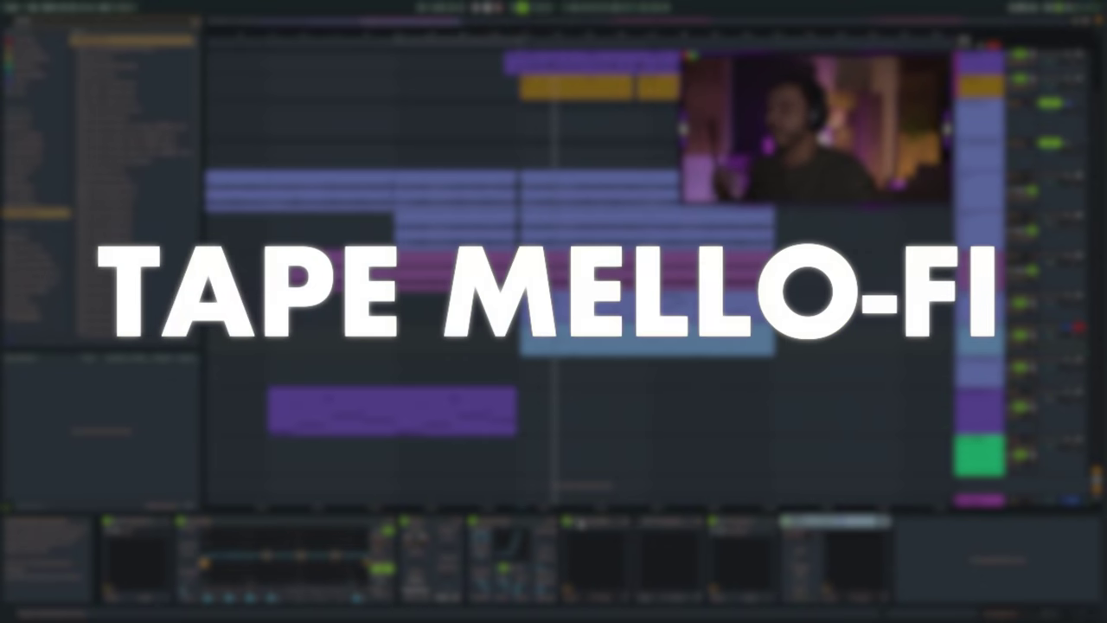
Step: Open Tape MELLO-FI on the Prophet V3 track and toggle its bypass during playback to compare the sound
click(580, 521)
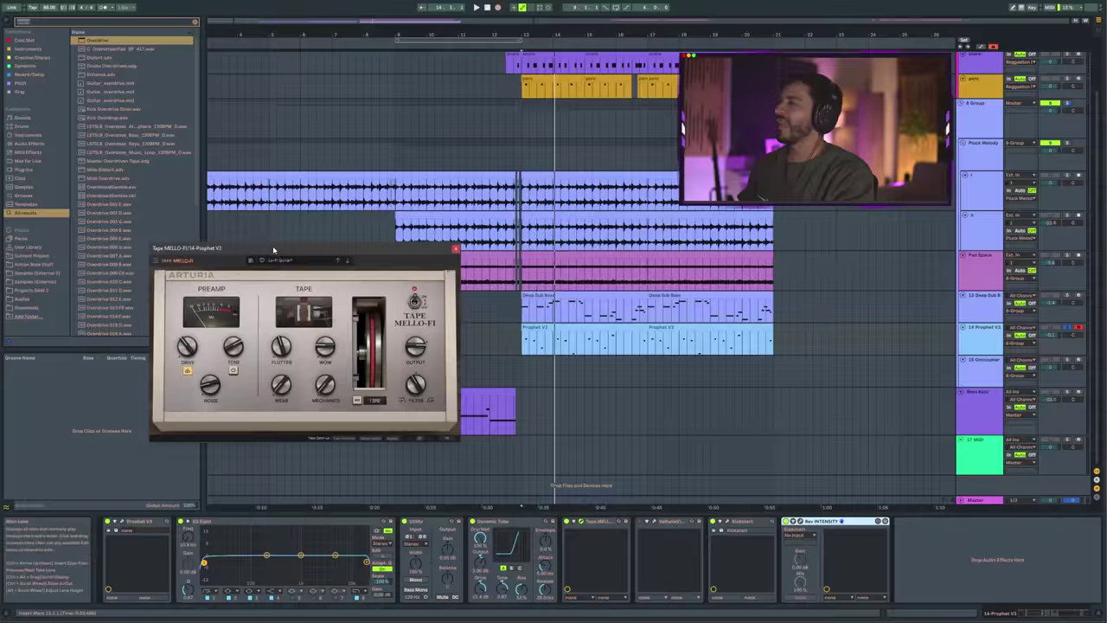
drag(274, 250, 308, 254)
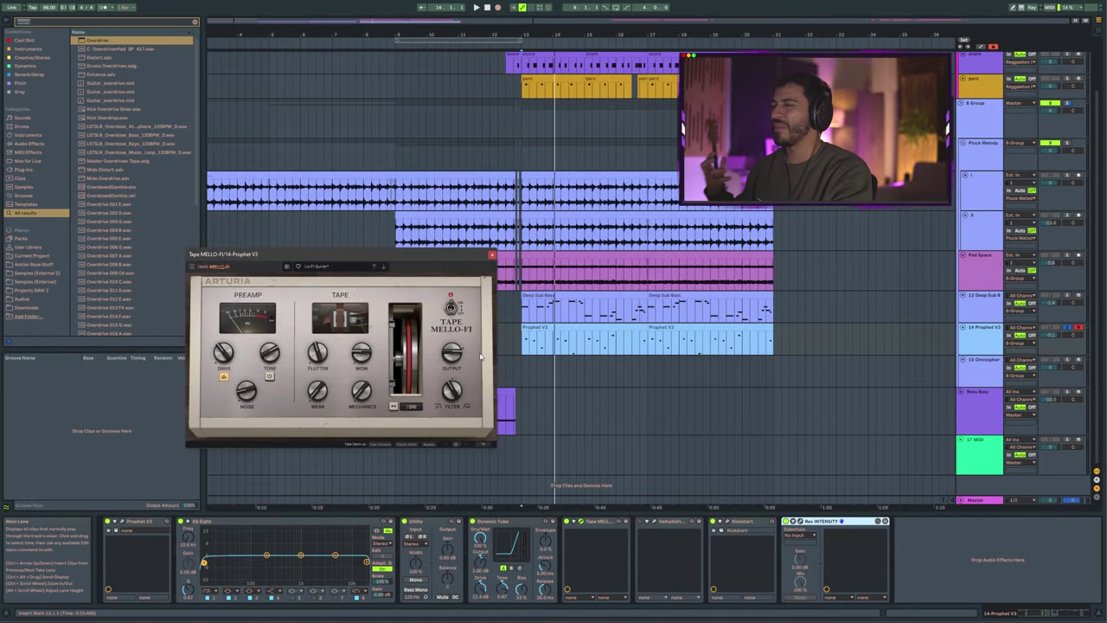
key(space)
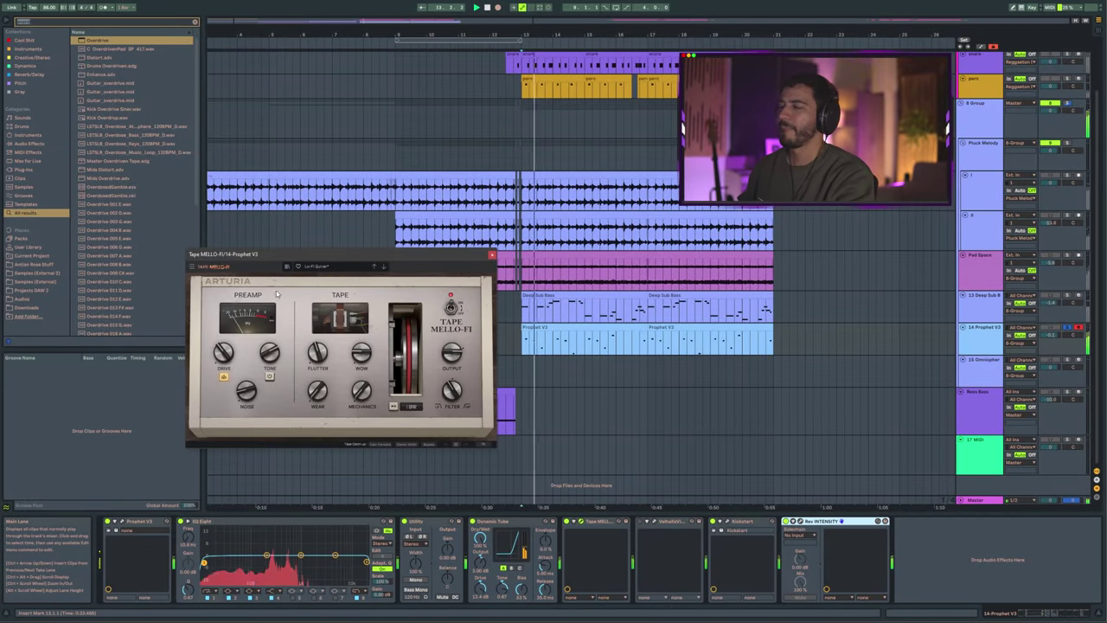
click(567, 521)
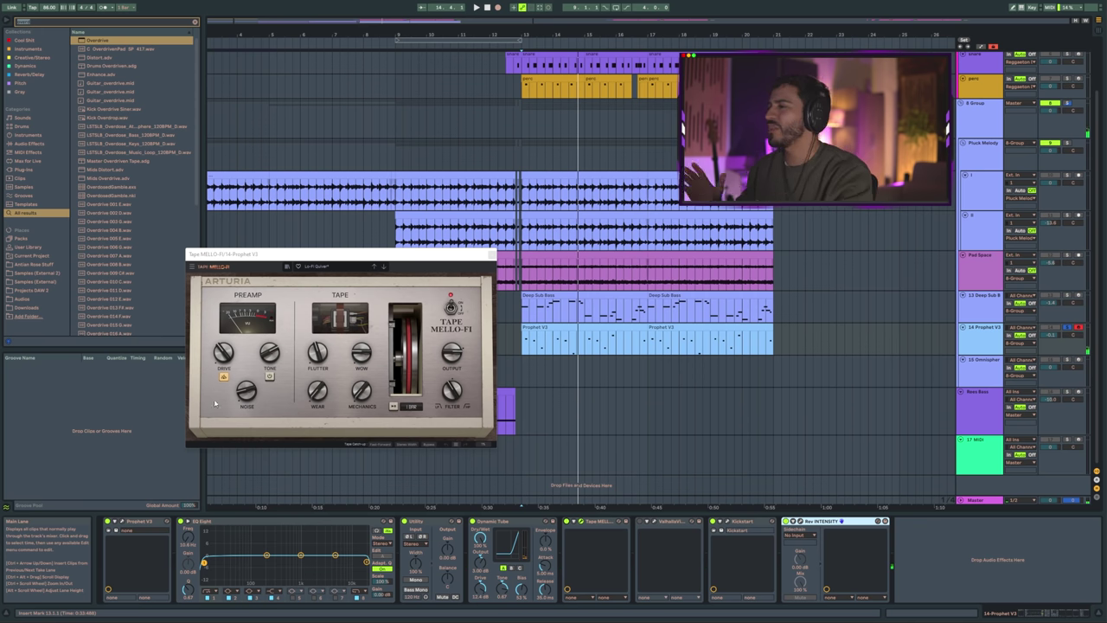
Step: Delete ValhallaVintageVerb from the Prophet V3 track and insert SketchCassette II before Tape MELLO-FI
click(671, 522)
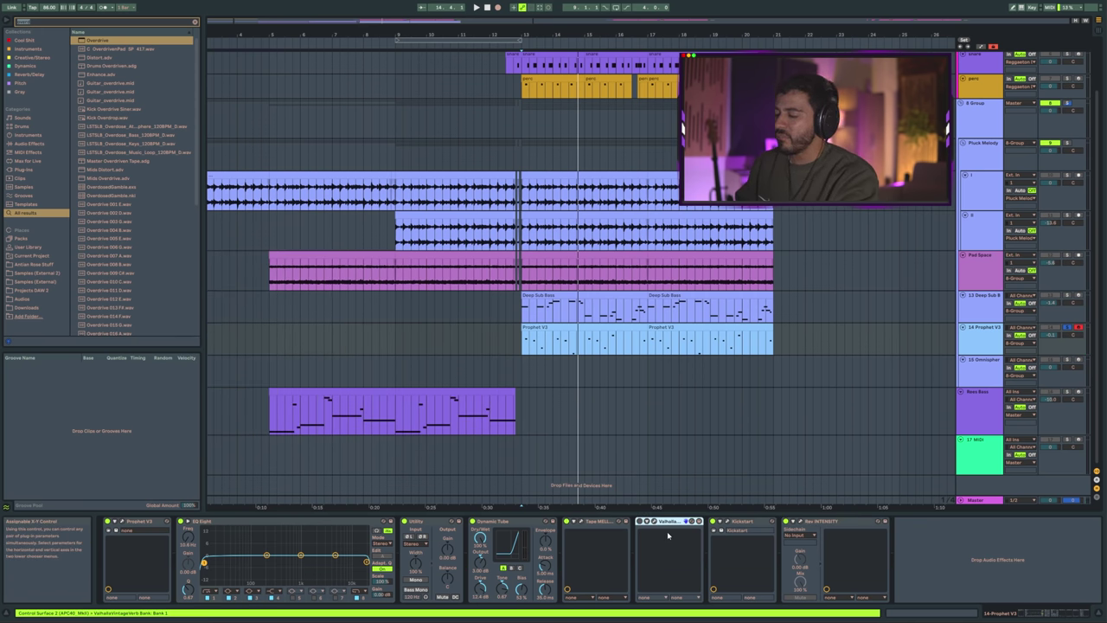
key(Delete)
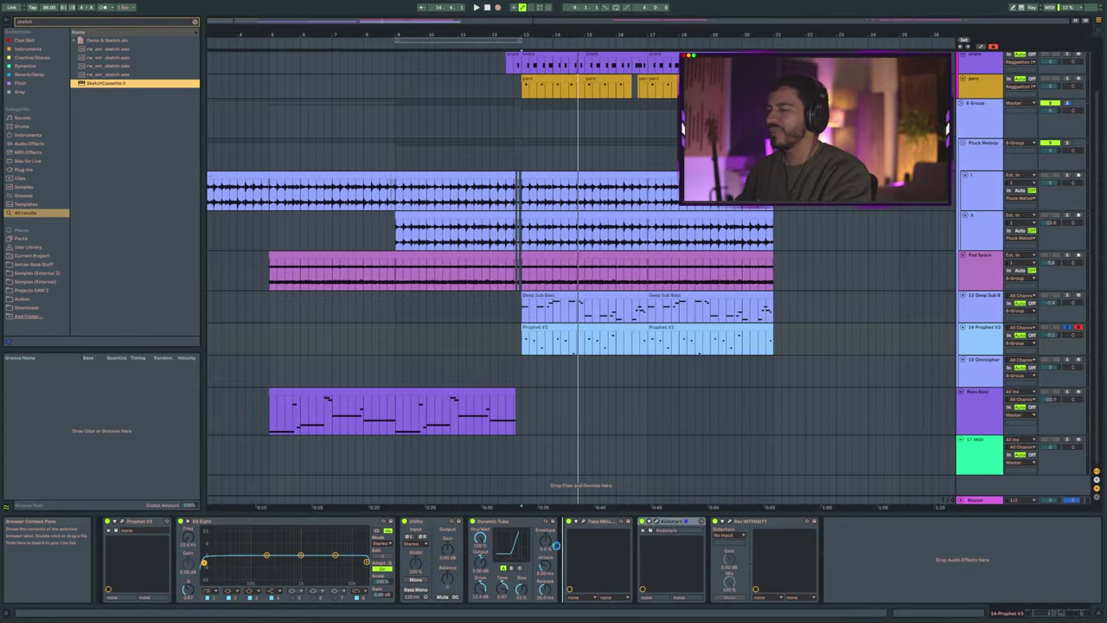
double_click(108, 82)
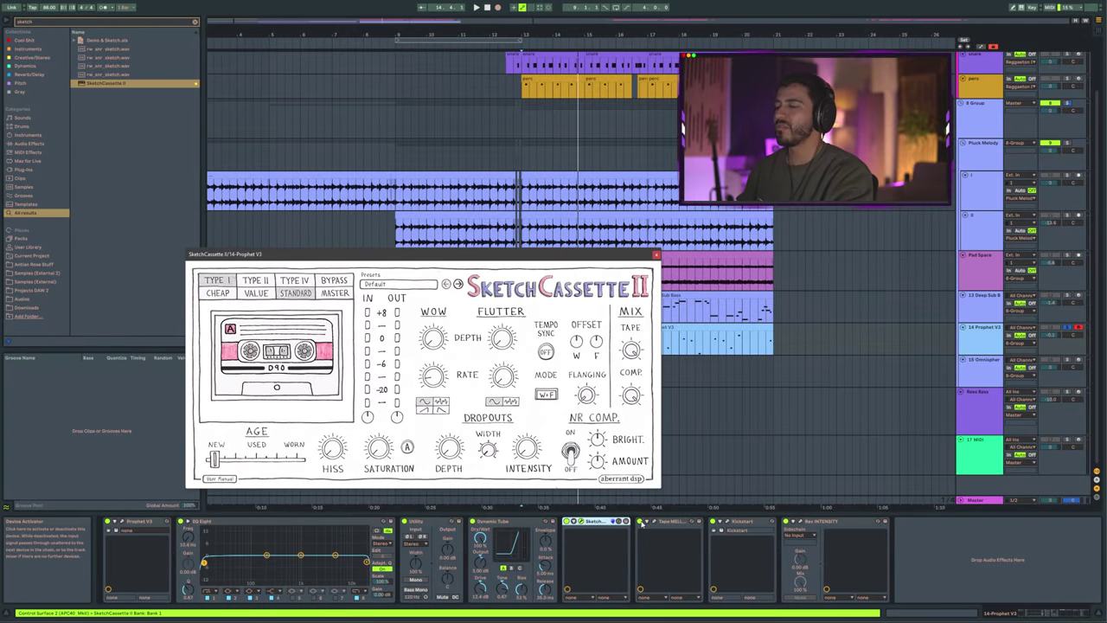
Step: Bypass Tape MELLO-FI and play the Prophet V3 part from bar 13 to hear SketchCassette II
click(641, 522)
key(space)
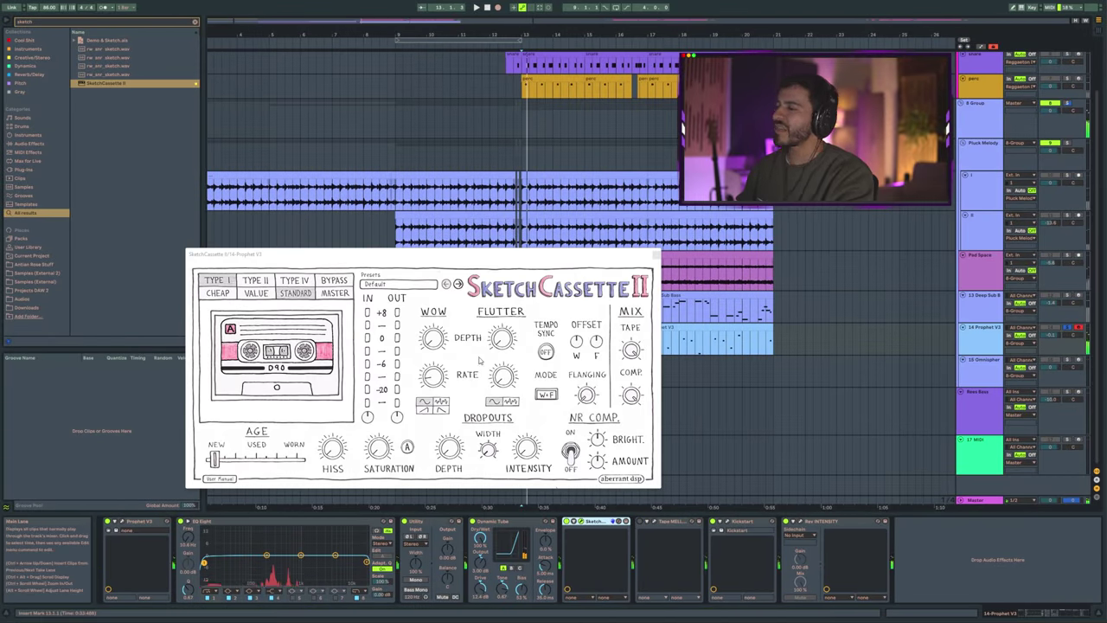
Step: Select the Master track and insert the stock Limiter after the VC3.2 loudness meter
click(622, 326)
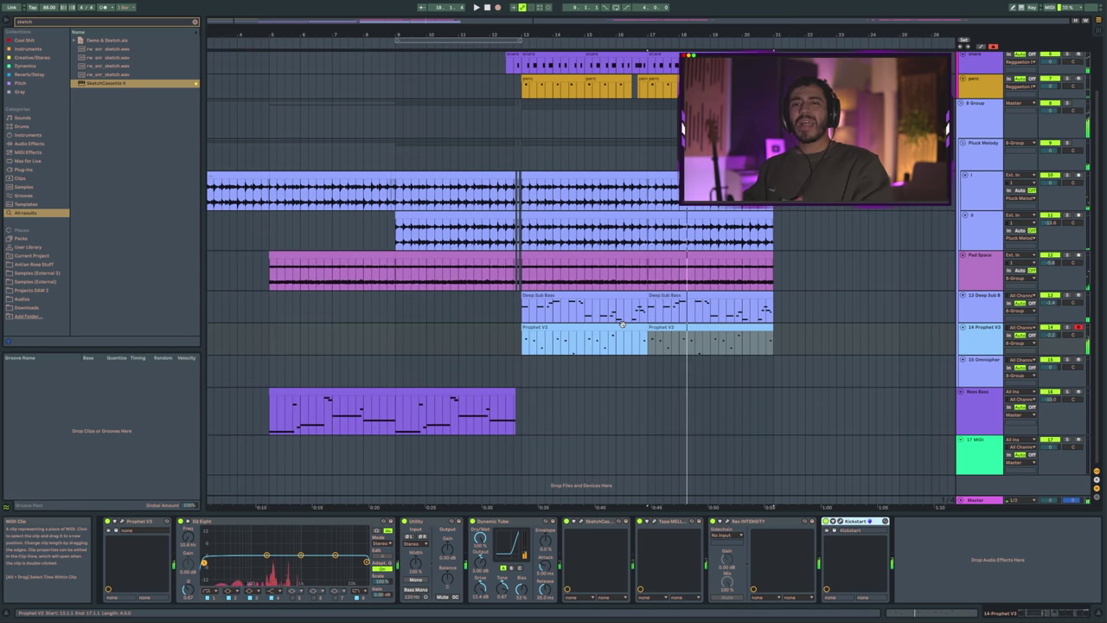
click(975, 499)
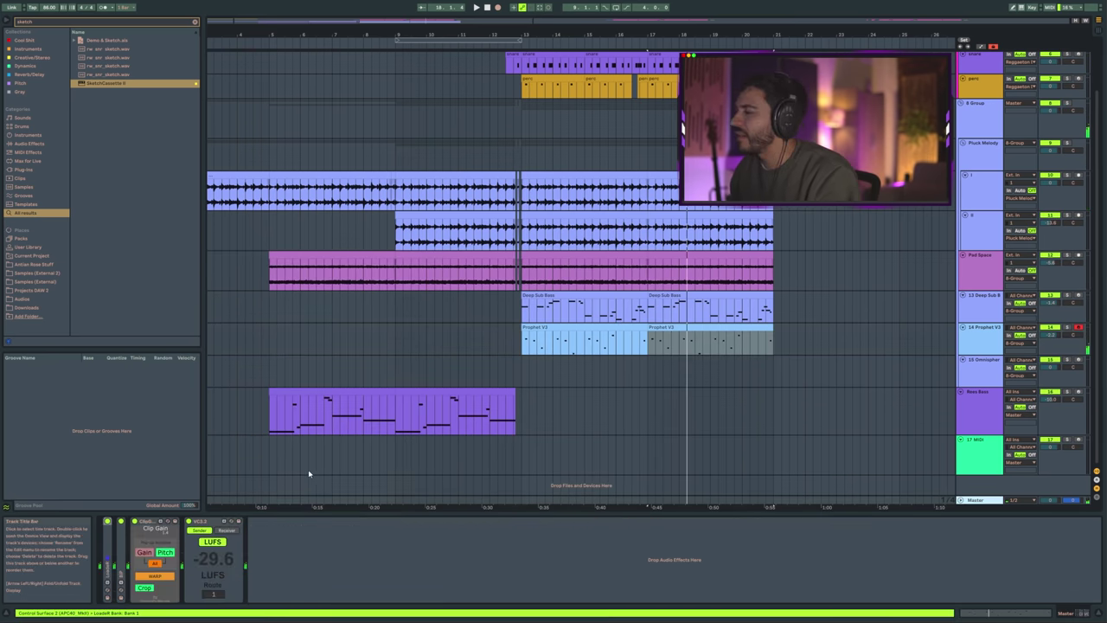
key(ctrl+f)
text(lim)
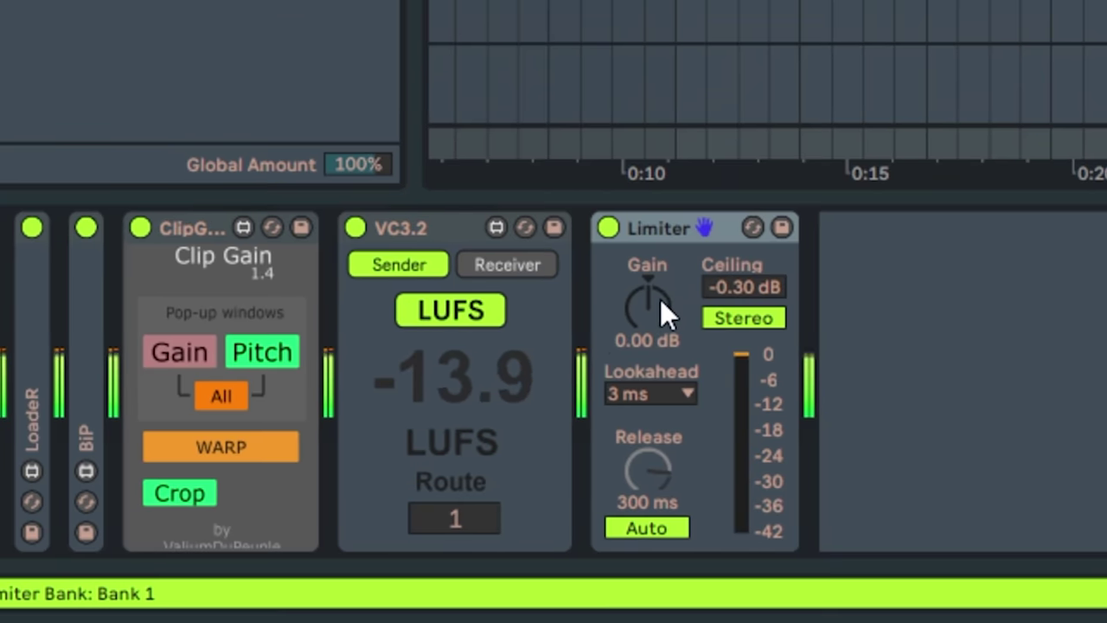
Step: Raise the gain of the Limiter on the Master track to 5.50 dB
click(661, 301)
key(Up)
key(Up)
key(Up)
key(Up)
key(Up)
key(Up)
key(Up)
key(Up)
key(Up)
key(Up)
key(Up)
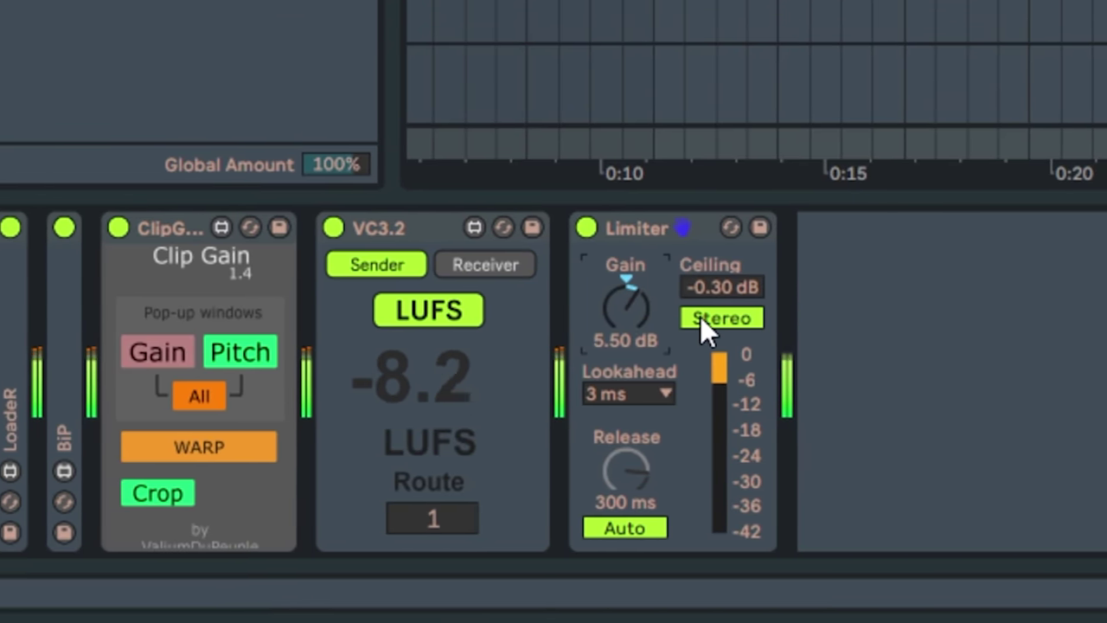
Step: Lower the gain of the Master's Limiter to 0.00 dB
key(Down)
key(Down)
key(Down)
key(Down)
key(Down)
key(Down)
key(Down)
key(Down)
key(Down)
key(Down)
key(Down)
key(Down)
key(Down)
key(Down)
key(Down)
key(Down)
key(Down)
key(Down)
key(Down)
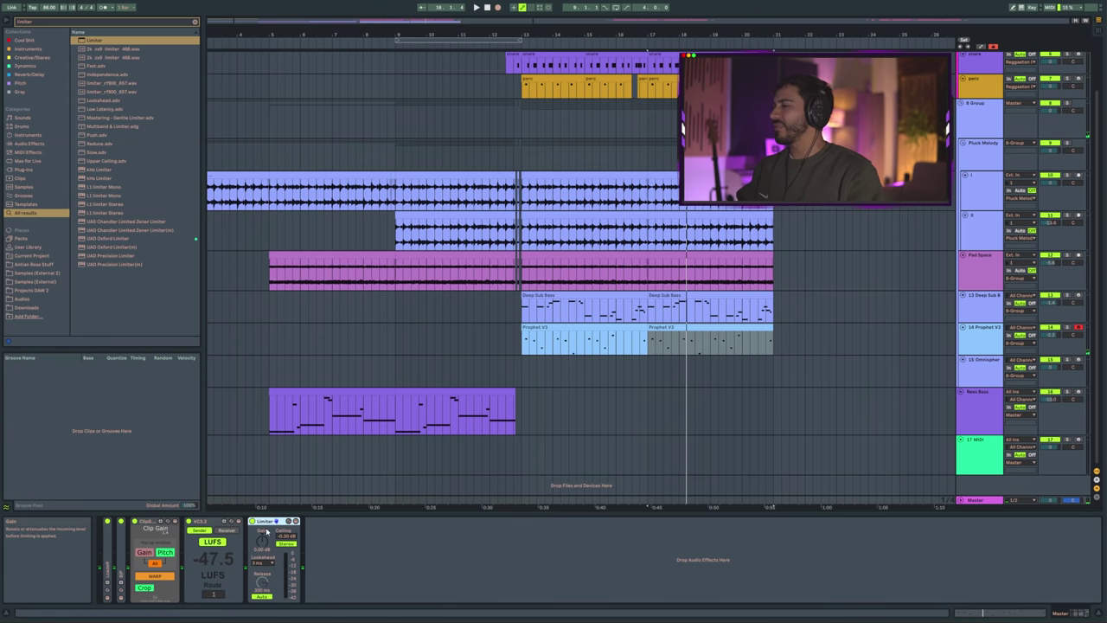
Step: Delete the Limiter from the Master track and insert Pro-L 2 in its place
key(Delete)
key(ctrl+f)
text(pro)
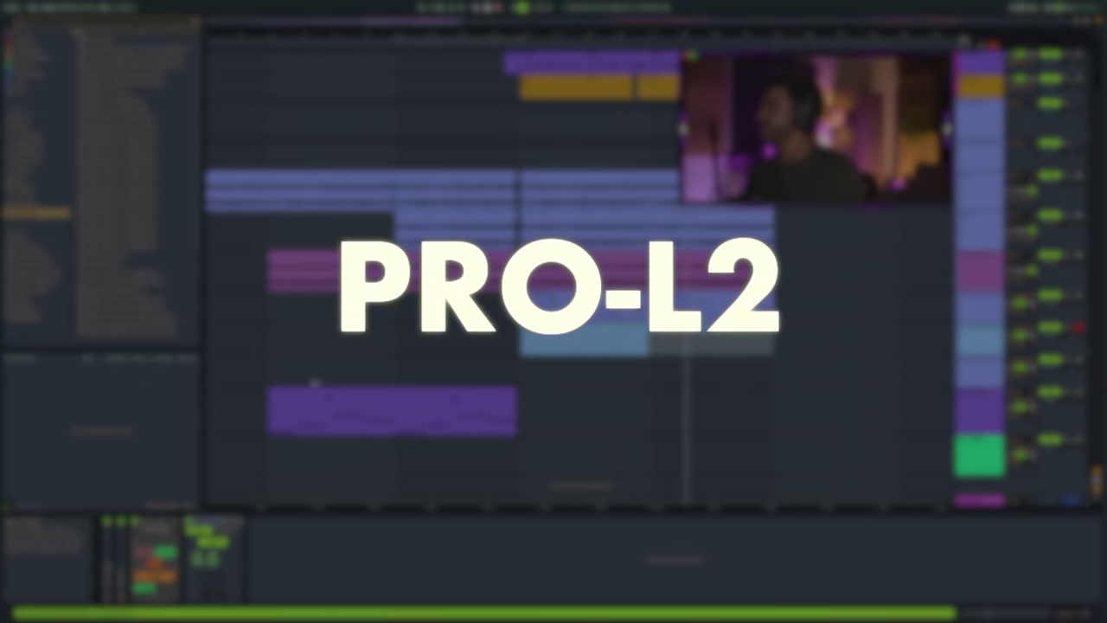
scroll(136, 176, down, 5)
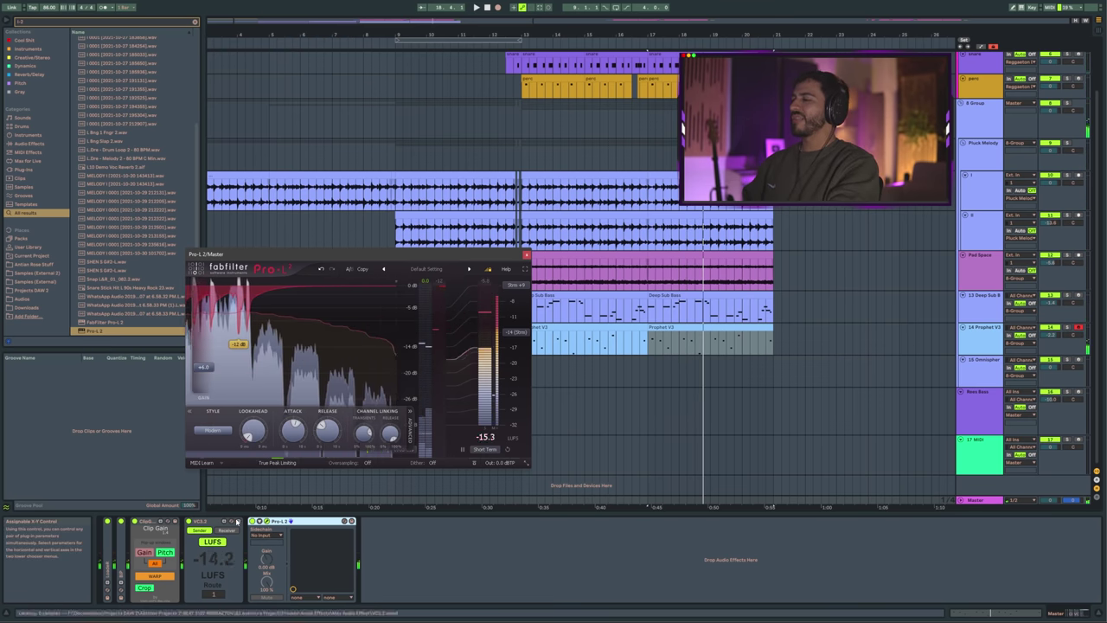
Step: Move the VC3.2 meter after Pro-L 2 on the Master and play the arrangement to measure the limited loudness
drag(209, 525, 384, 552)
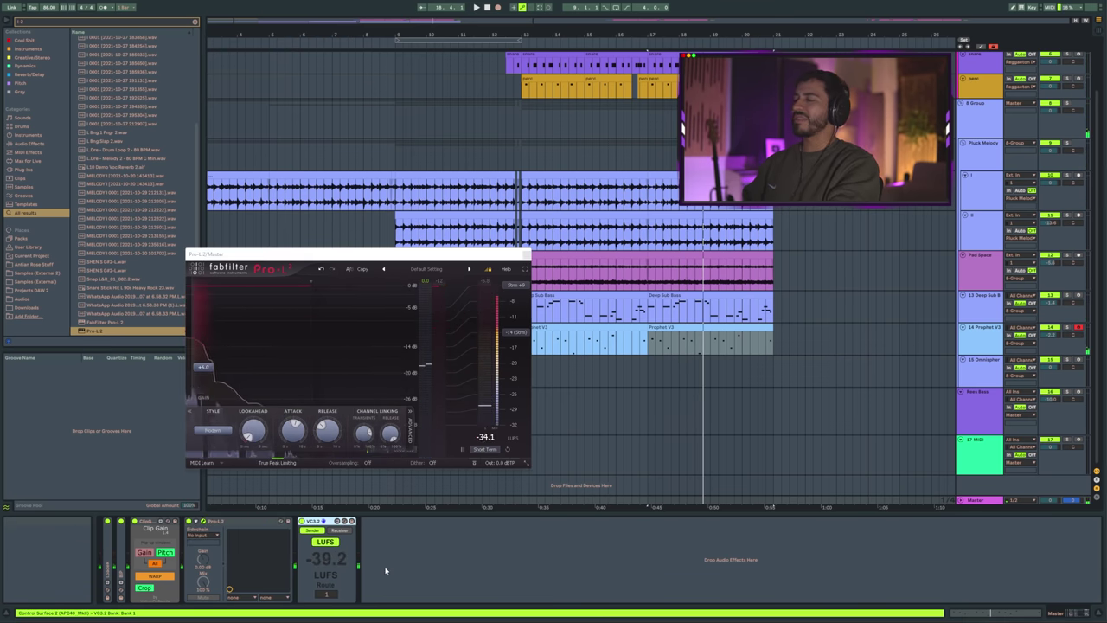
key(space)
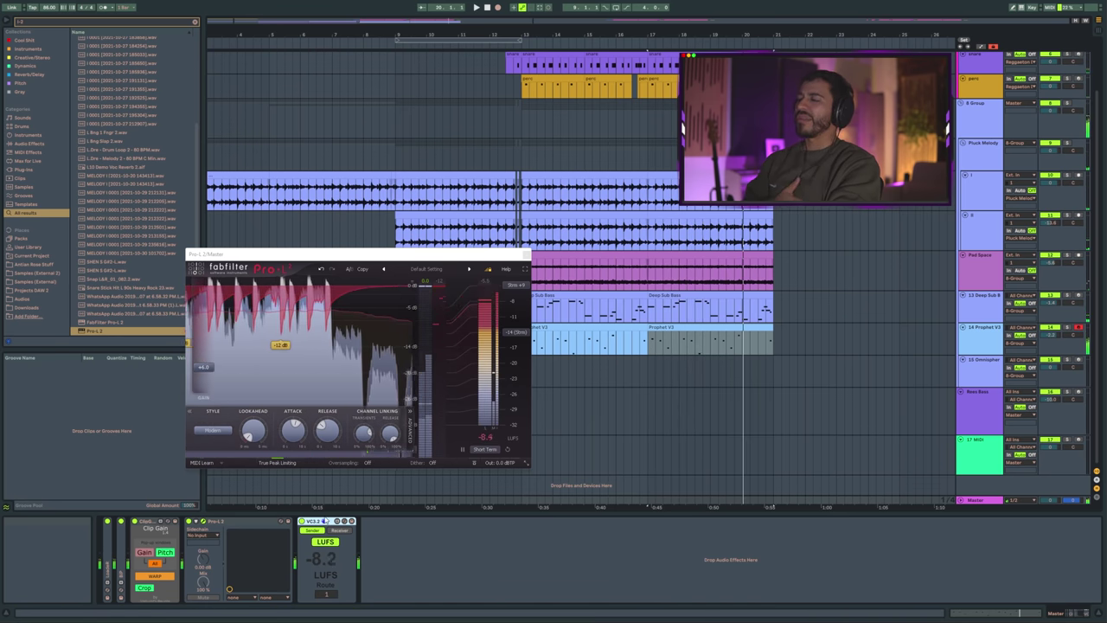
Step: Delete Pro-L 2 from the Master track and insert the stock Limiter again
click(242, 522)
key(Delete)
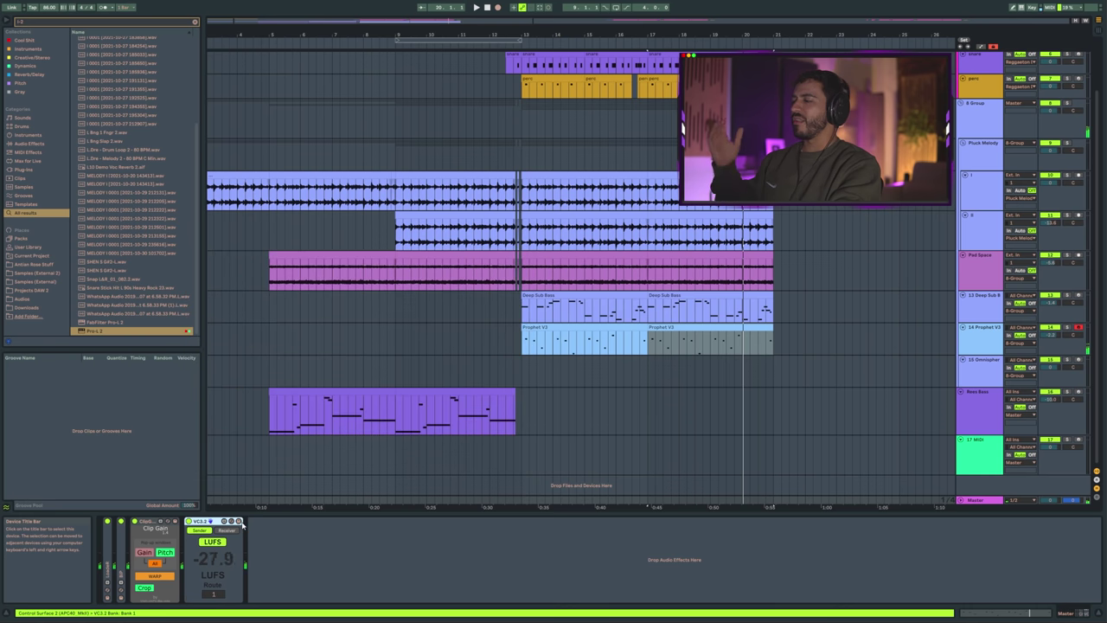
key(ctrl+f)
text(limit)
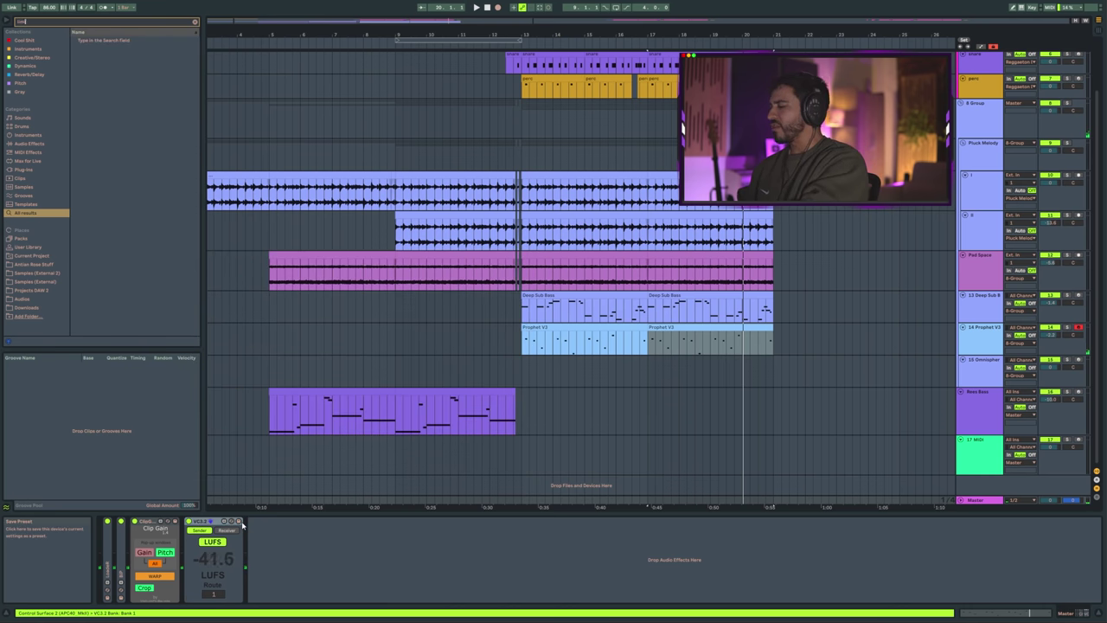
key(Down)
key(Return)
click(246, 522)
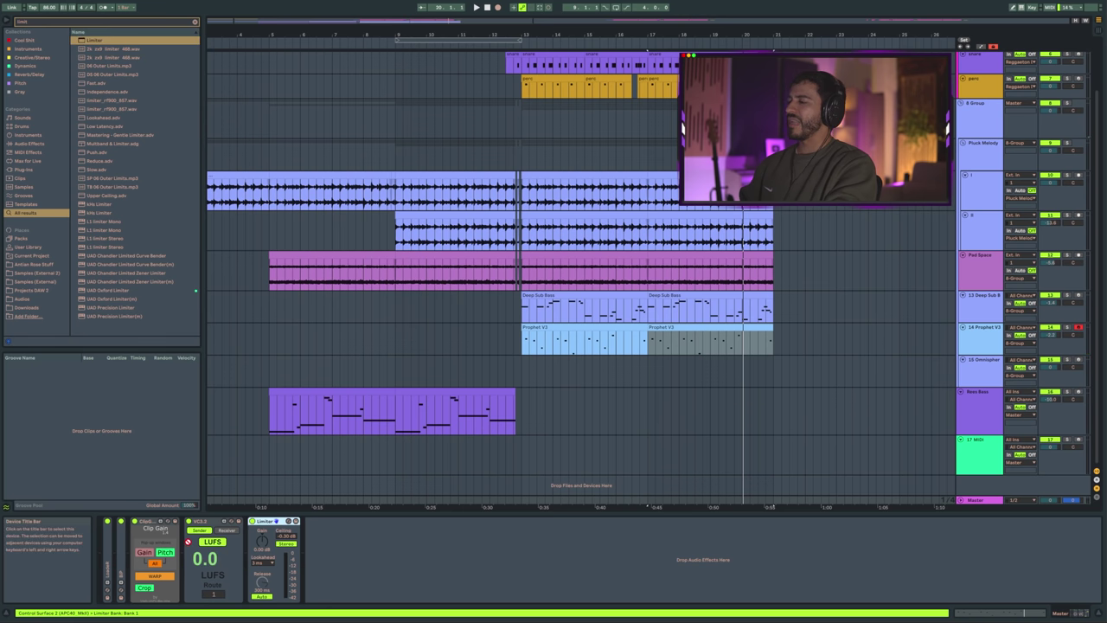
Step: Move the VC3.2 meter after the Limiter on the Master and start playback from bar 17
drag(186, 546, 187, 548)
key(space)
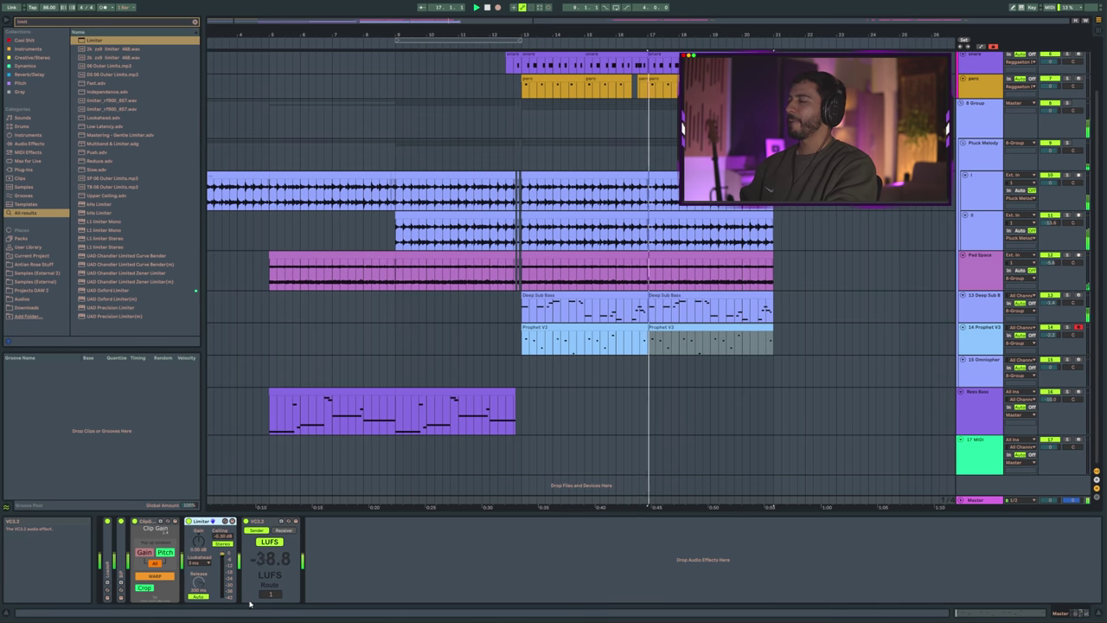
mouse_move(249, 615)
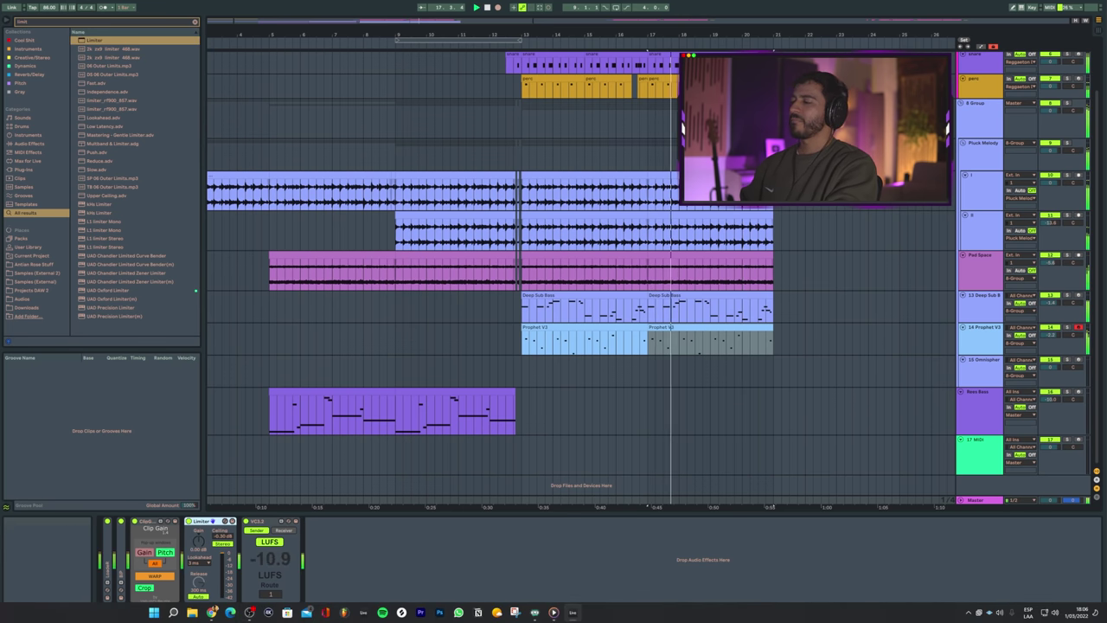